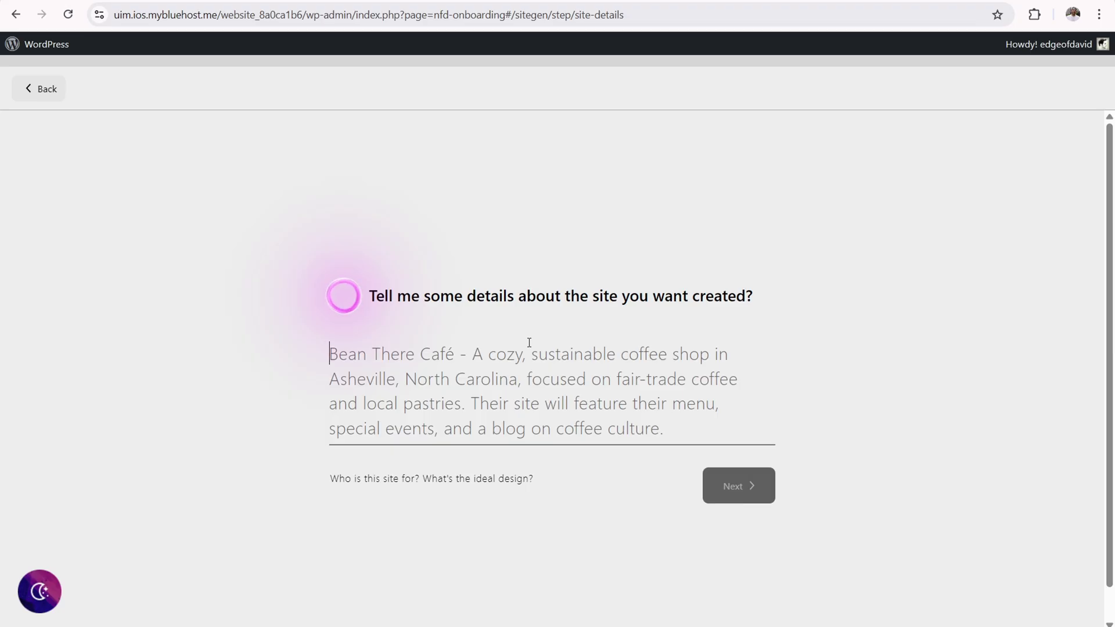
Step: Submit the site details "David's Doughnuts - A bakery making a wide range of premium baked goods, coffee and doughnuts"
right_click(462, 353)
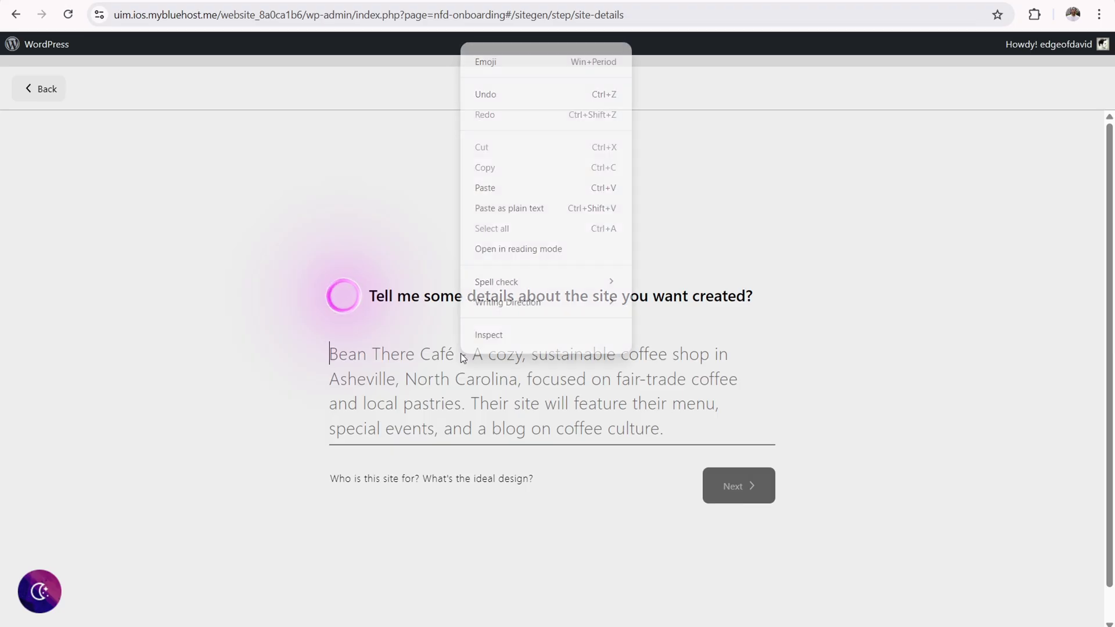
click(483, 185)
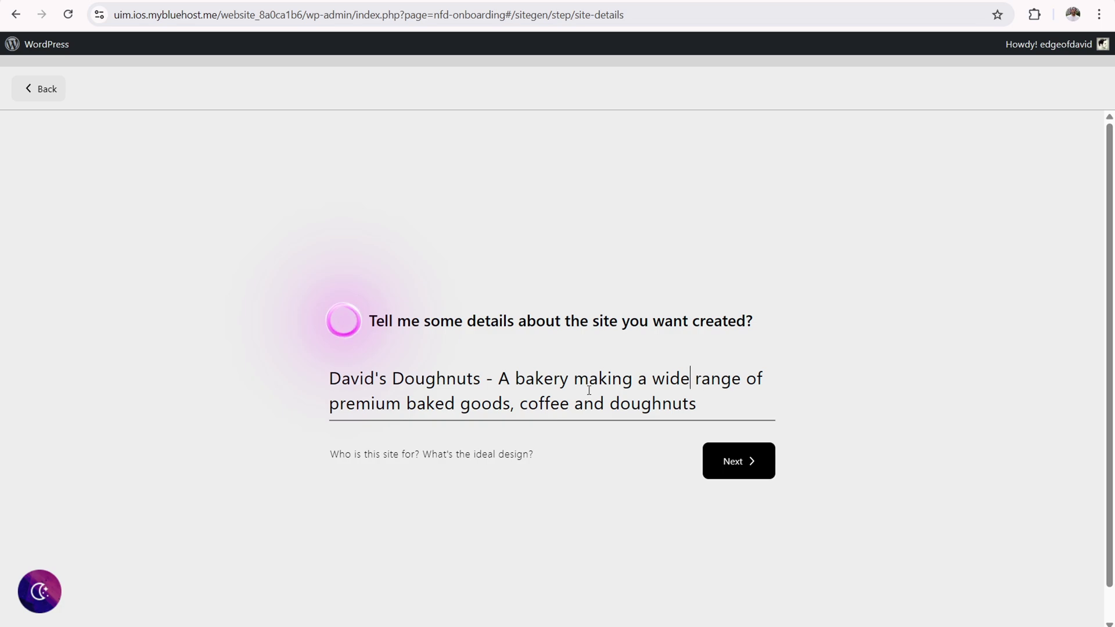
click(729, 468)
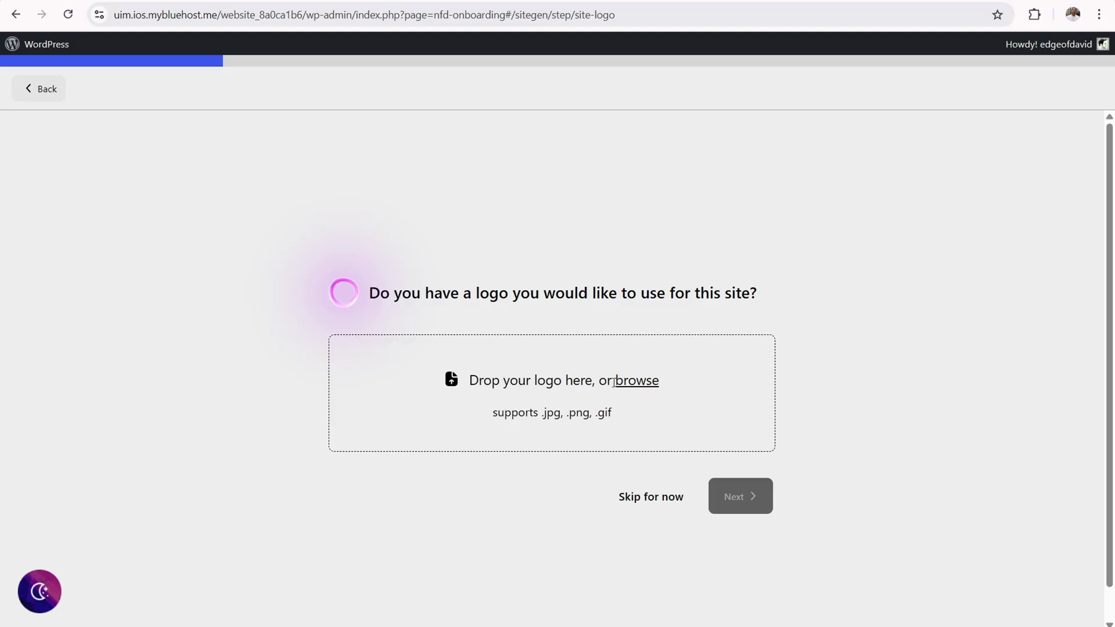
Step: Skip the logo upload and choose Expert as the WordPress familiarity level
click(635, 498)
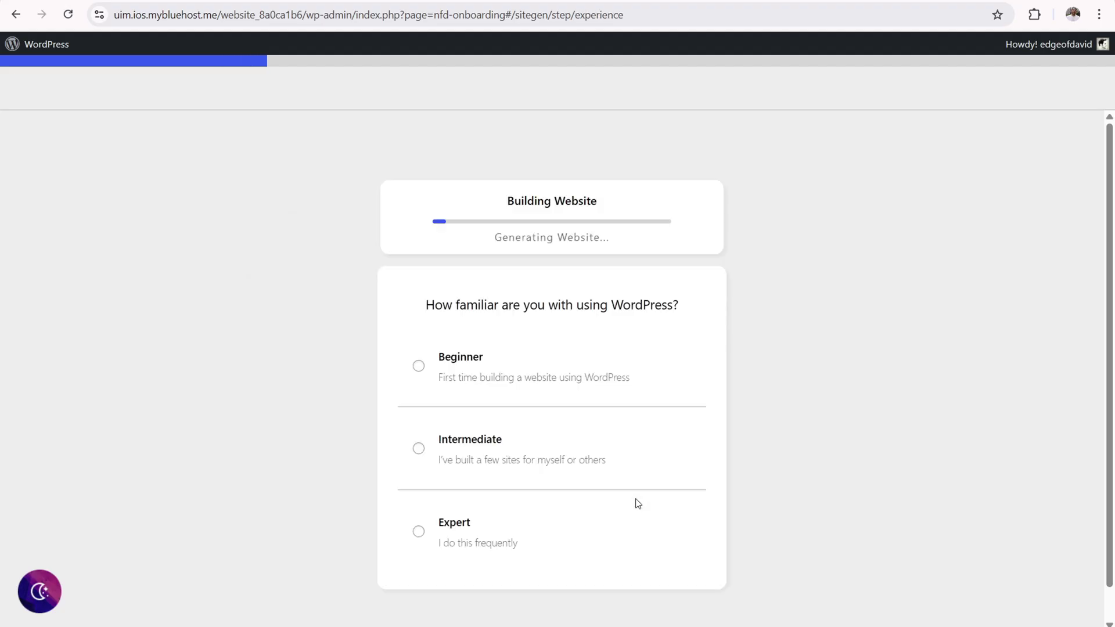
click(427, 538)
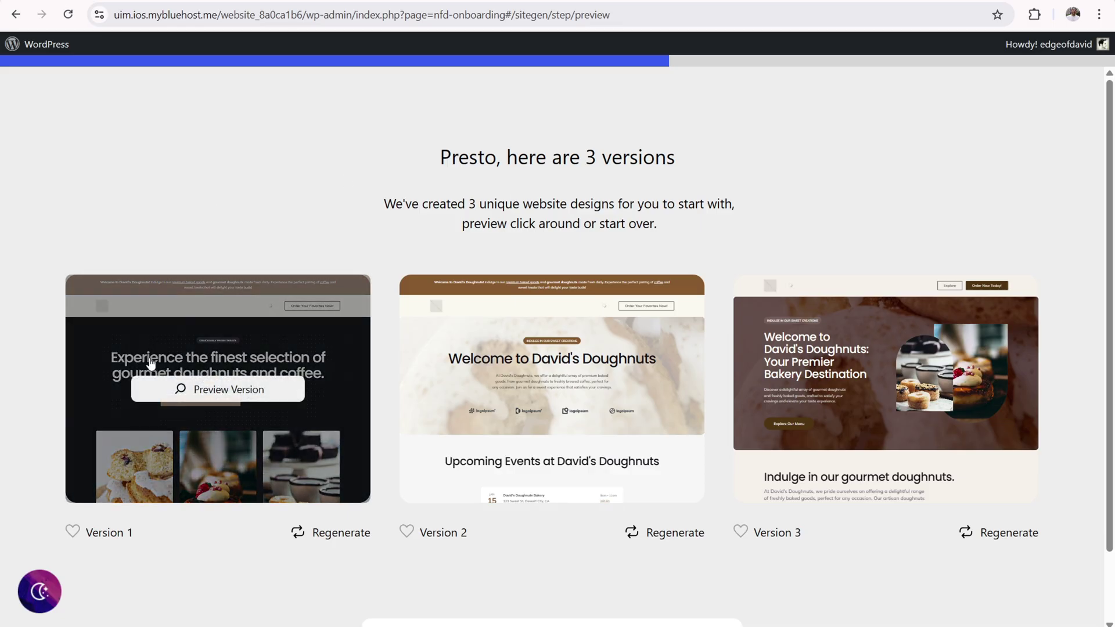
Step: Preview the Version 3 website design and examine its homepage sections
mouse_move(478, 355)
mouse_move(836, 355)
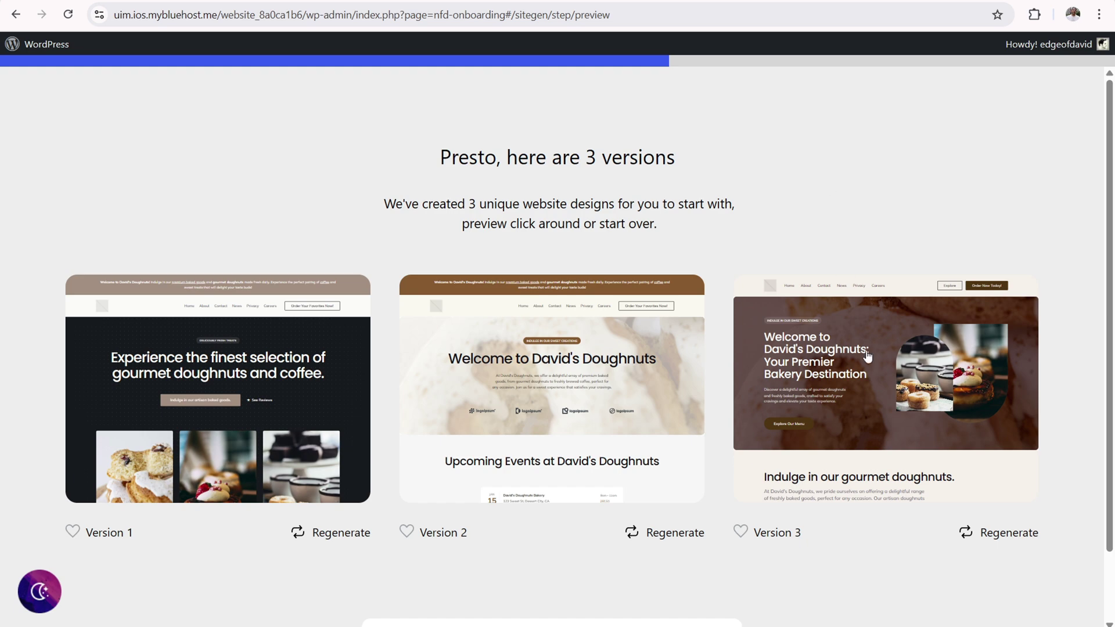
click(894, 370)
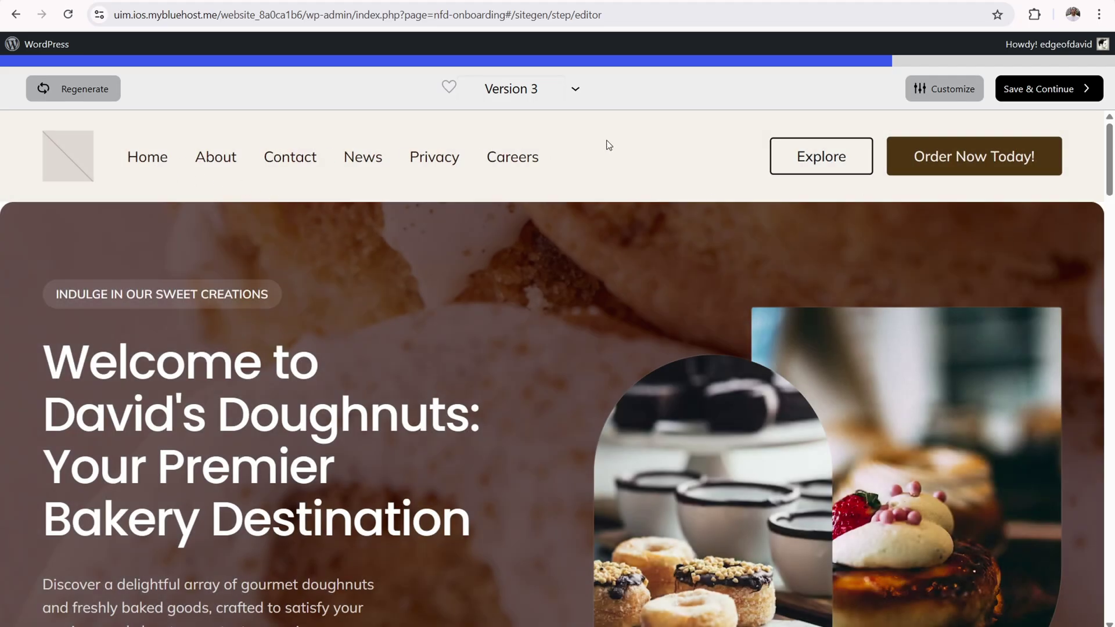
scroll(1107, 164, down, 2)
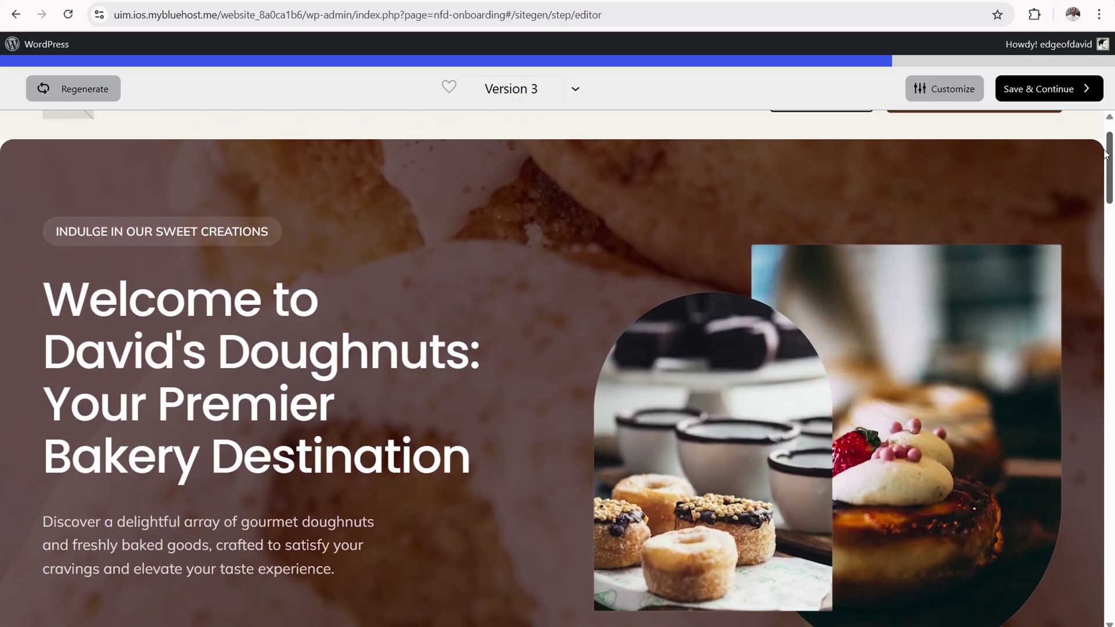
scroll(1108, 164, down, 2)
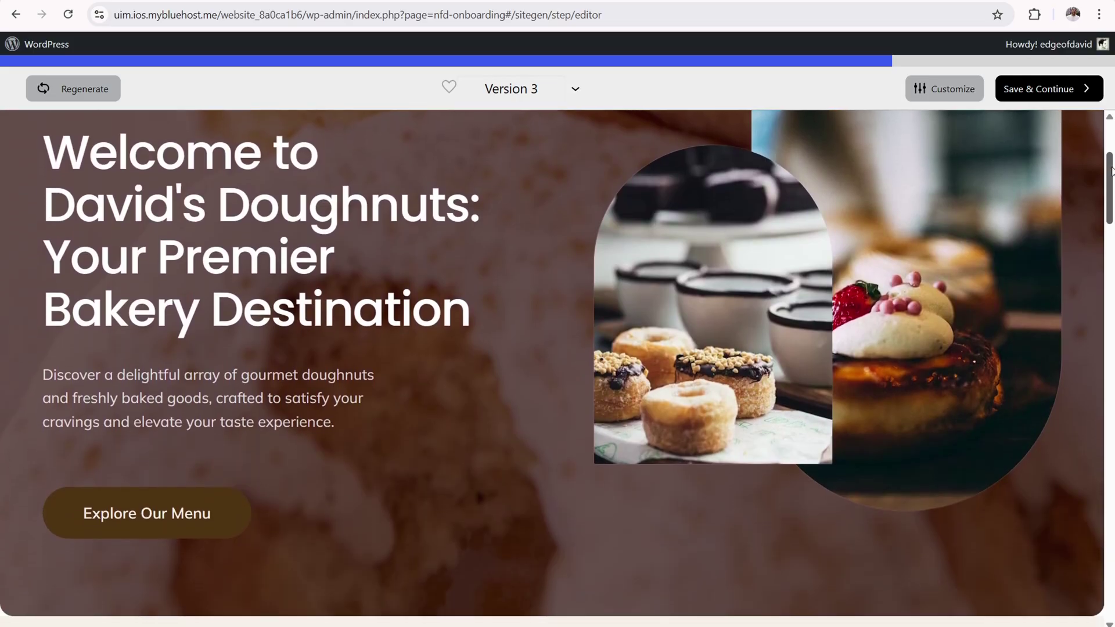
scroll(1111, 166, up, 2)
scroll(1112, 165, down, 7)
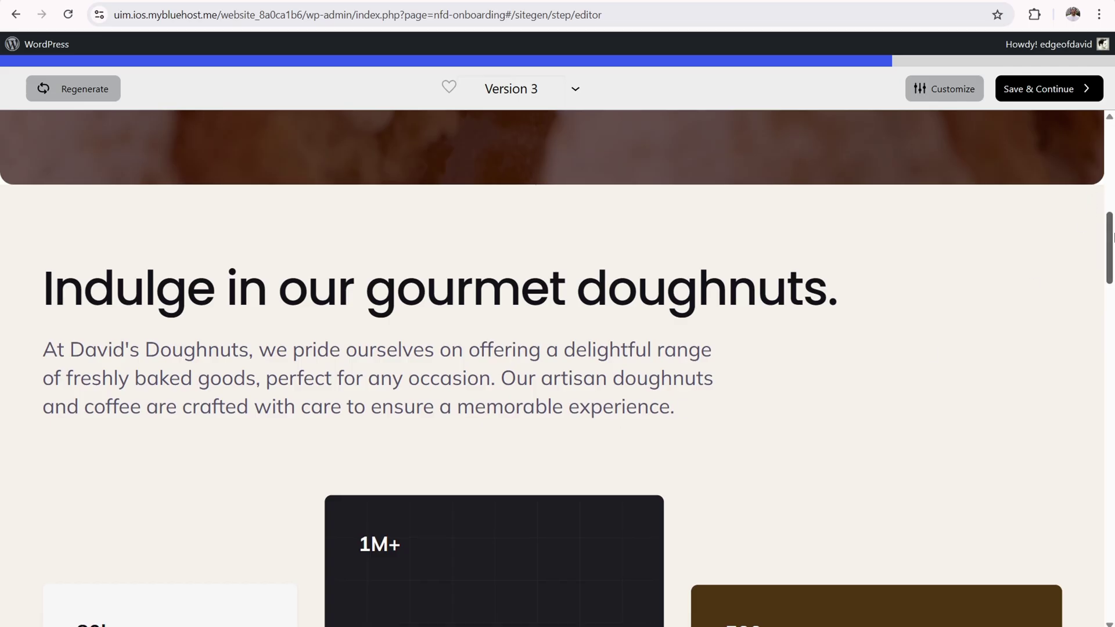
scroll(1112, 264, down, 3)
drag(1112, 264, 1111, 139)
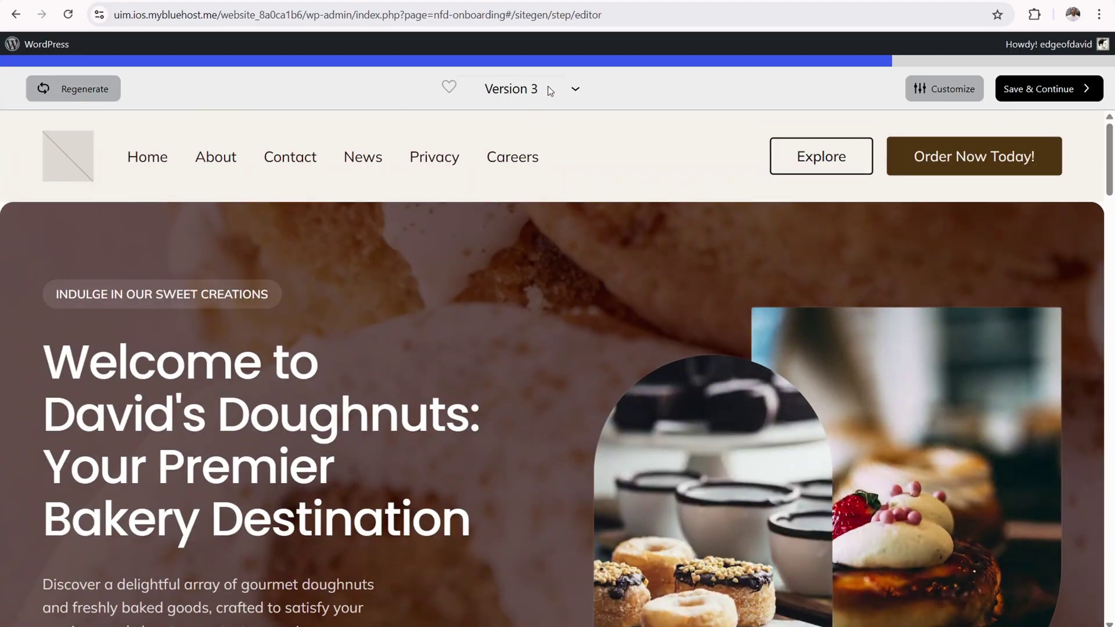
Step: View all generated versions and examine the Version 2 and Version 1 homepages for comparison
click(572, 93)
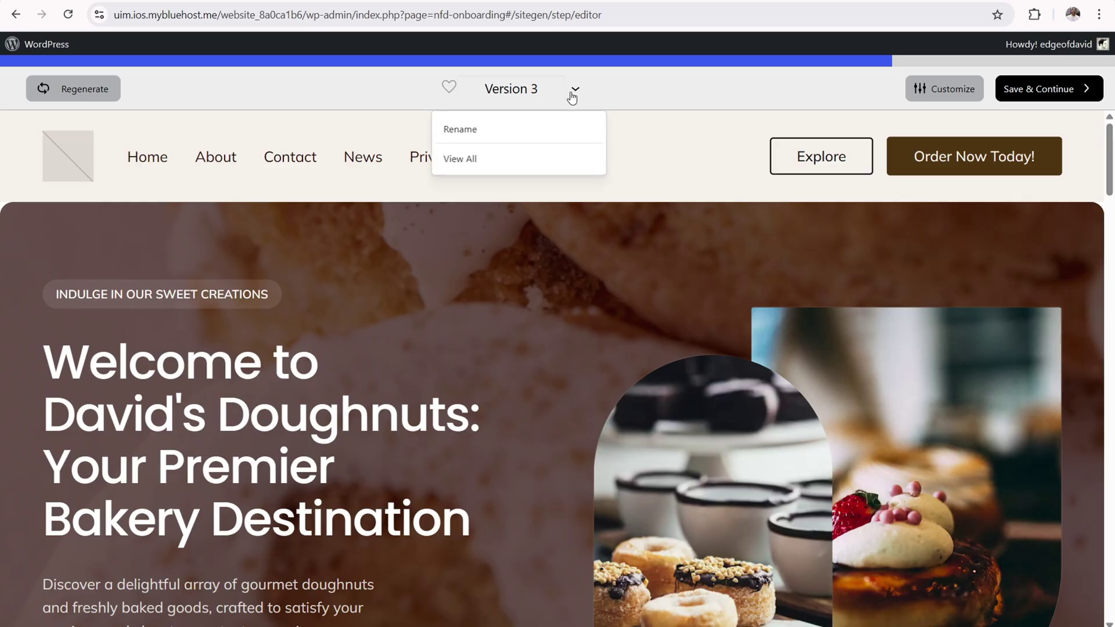
click(511, 160)
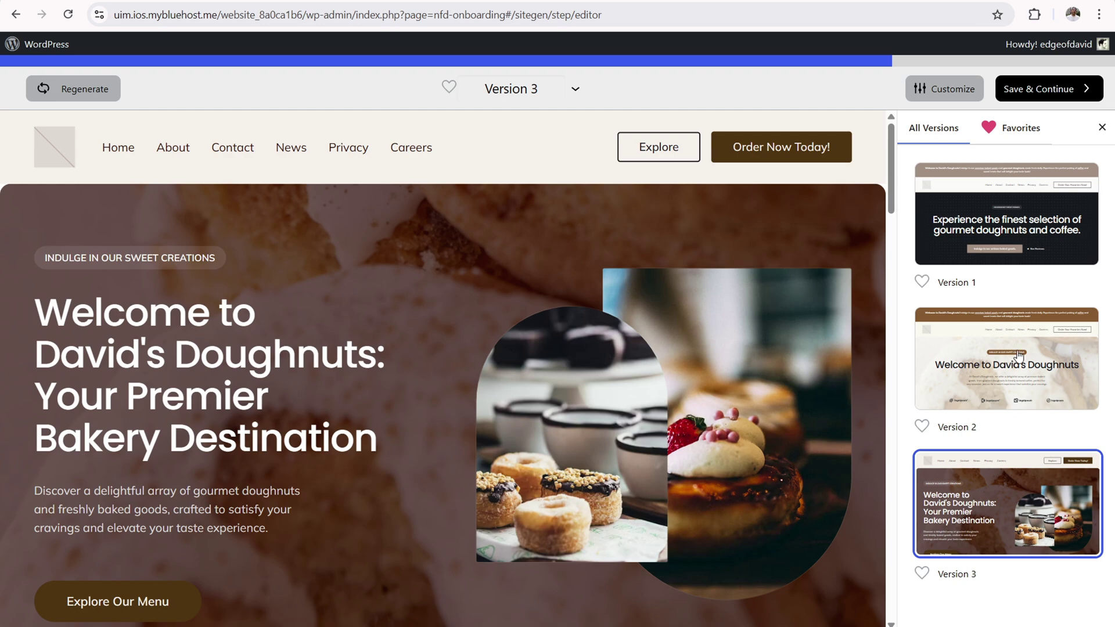
click(994, 364)
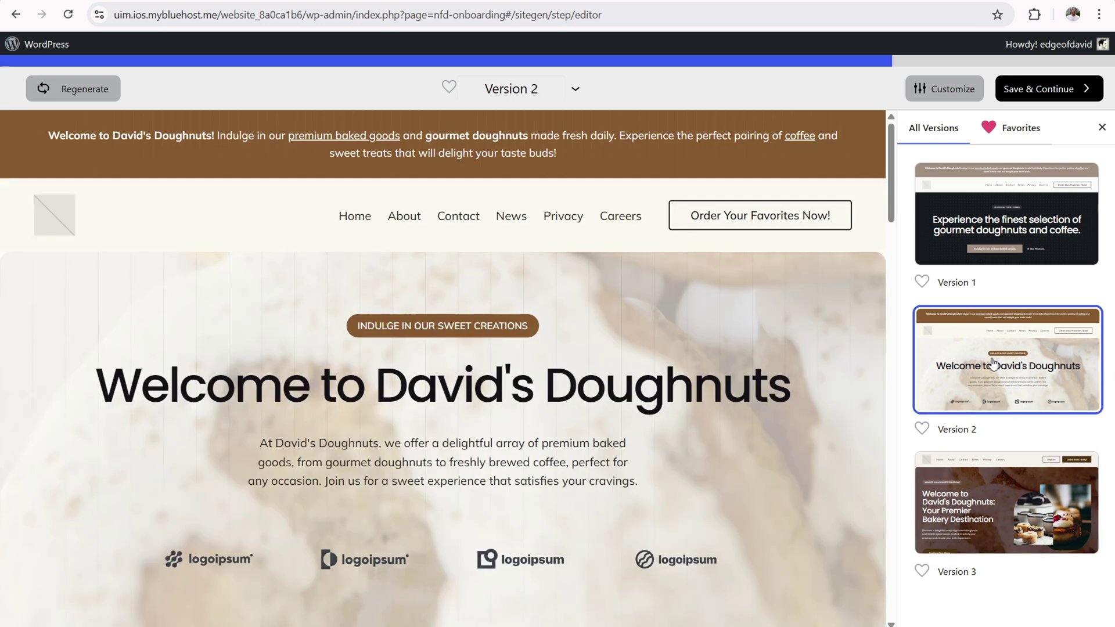
mouse_move(892, 172)
mouse_down()
mouse_move(887, 510)
mouse_move(885, 184)
mouse_up()
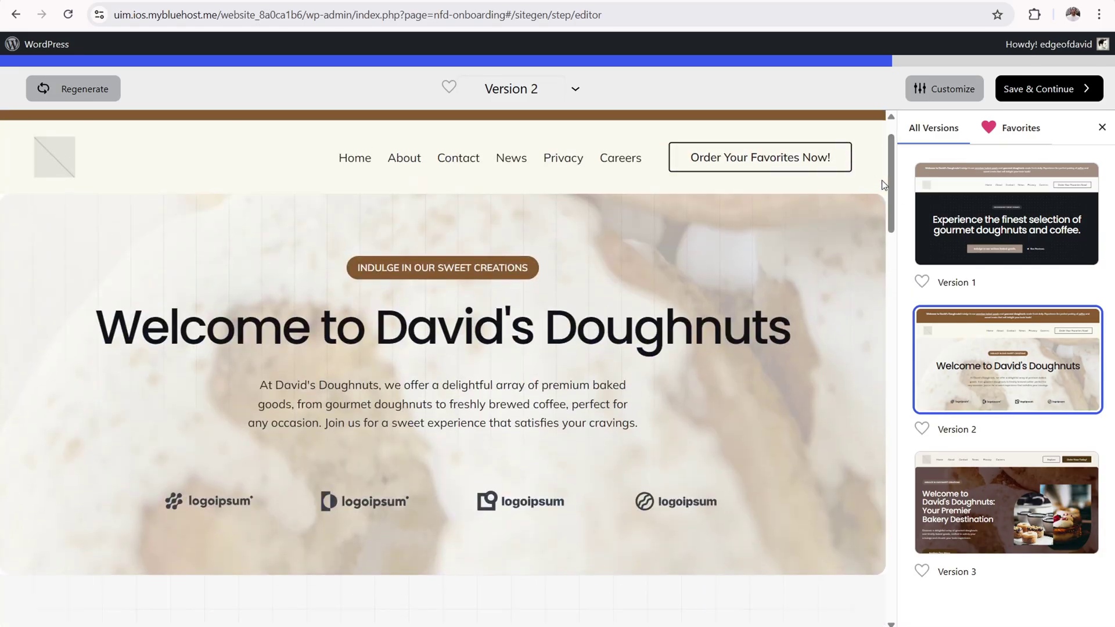
click(943, 220)
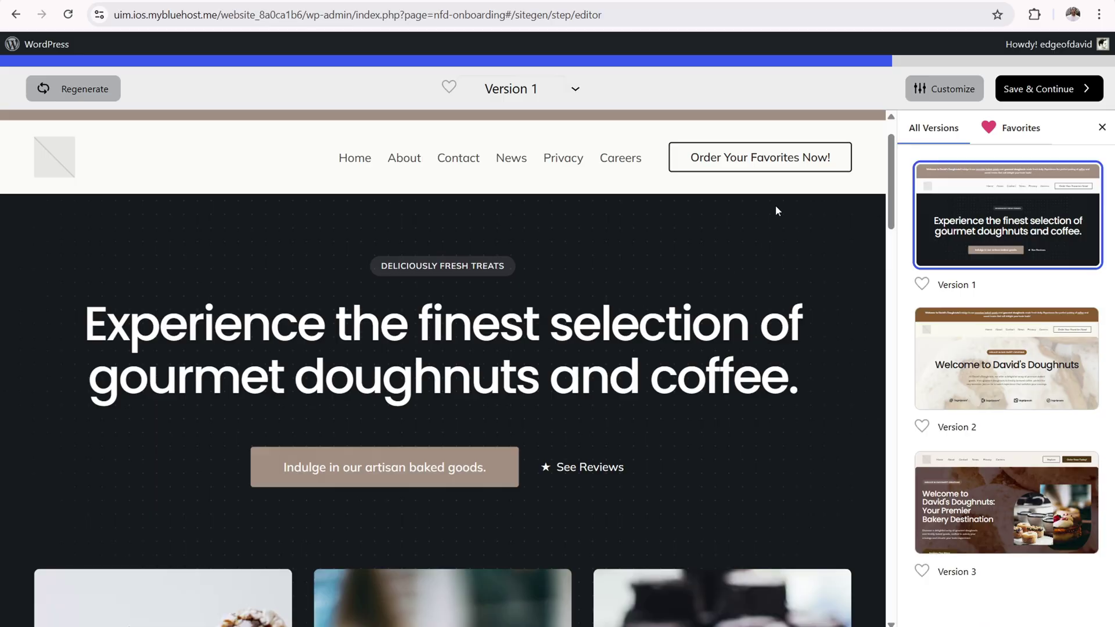
mouse_move(891, 168)
mouse_down()
mouse_move(894, 417)
mouse_move(894, 157)
mouse_up()
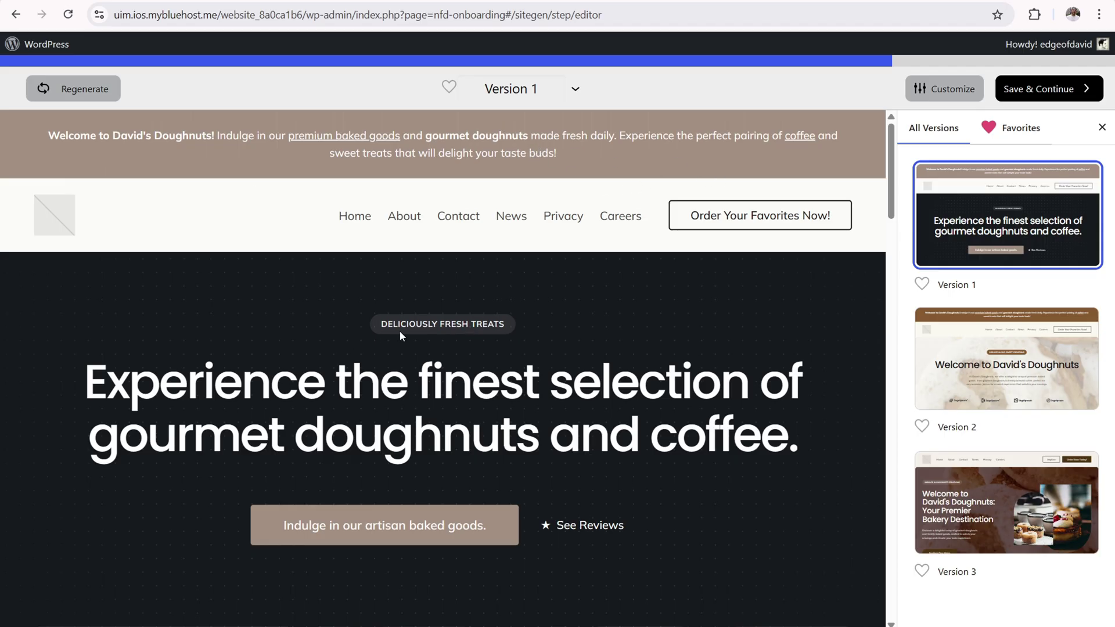
drag(886, 194, 866, 181)
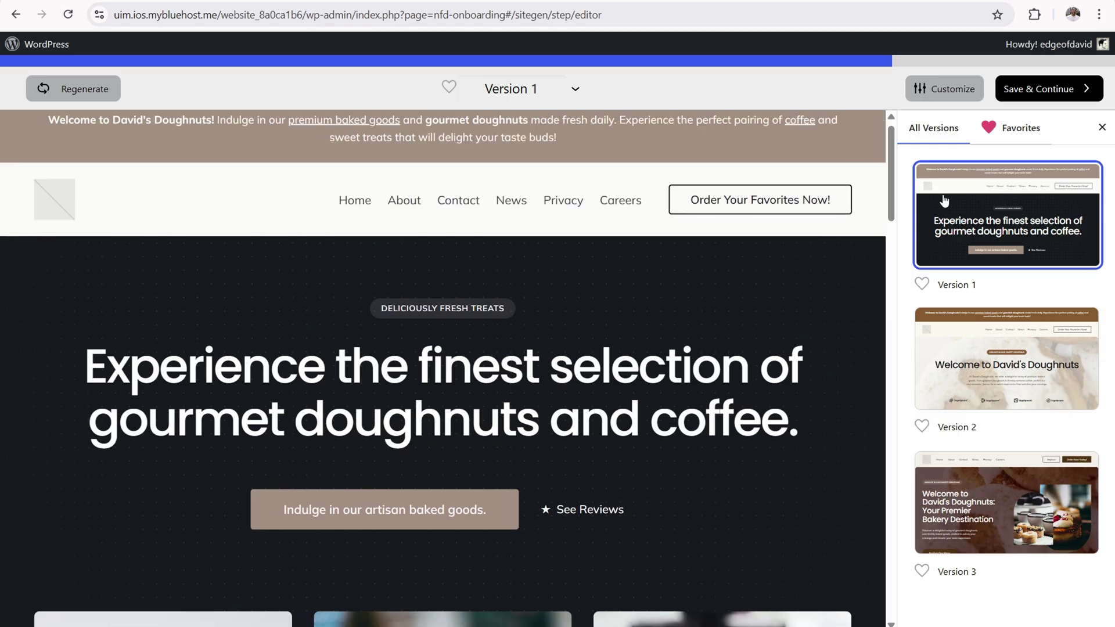
Step: Select Version 3, view its colour and font customization options, and save the design to continue
click(1030, 490)
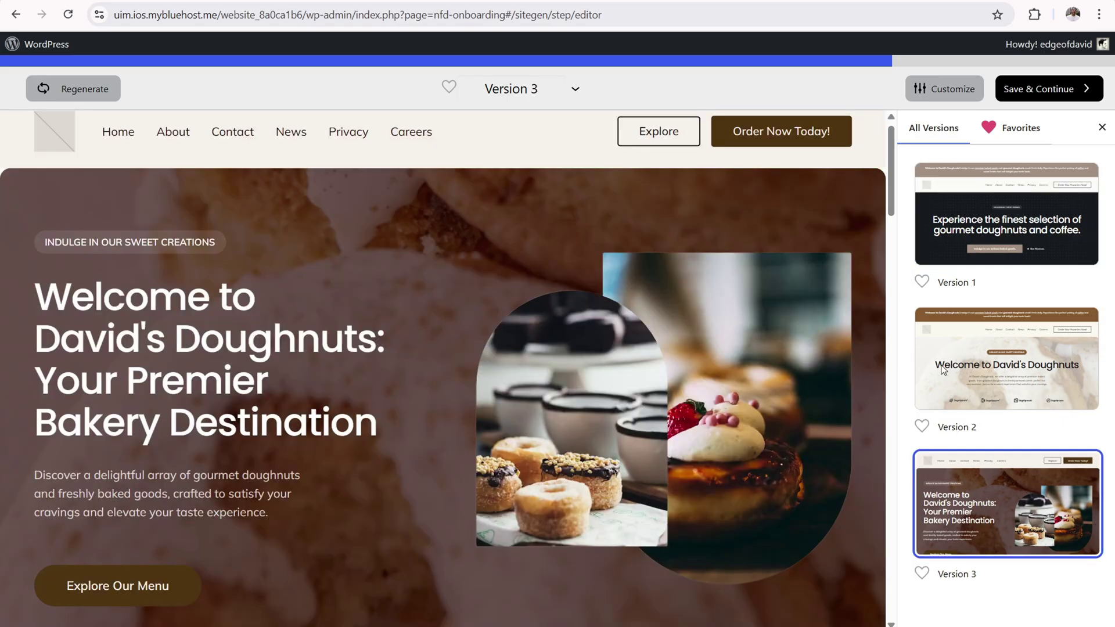
click(939, 89)
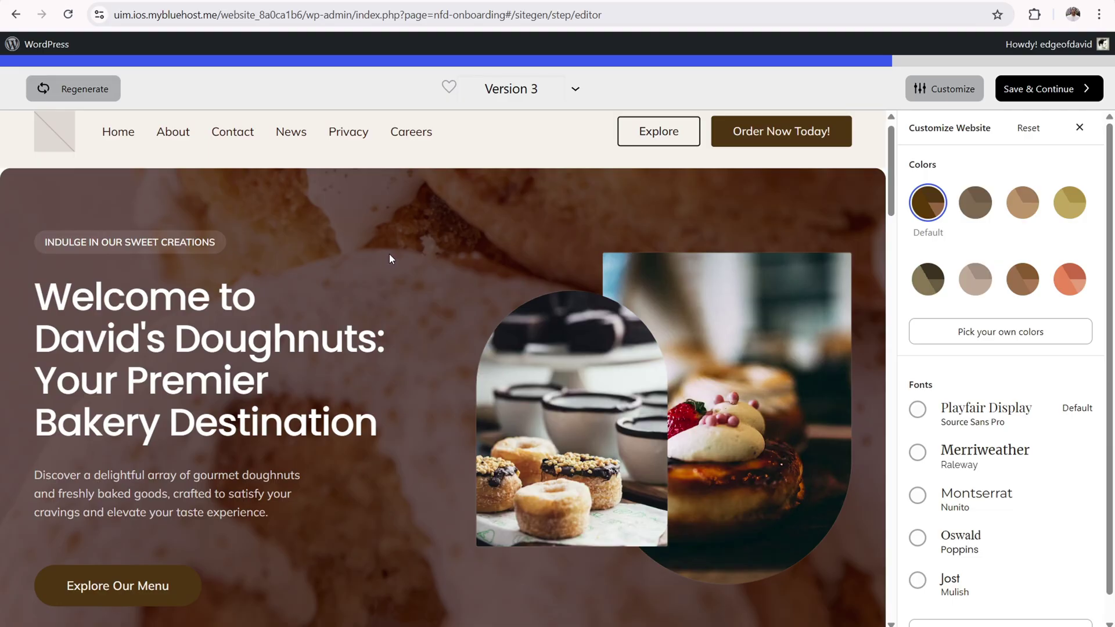
click(1042, 93)
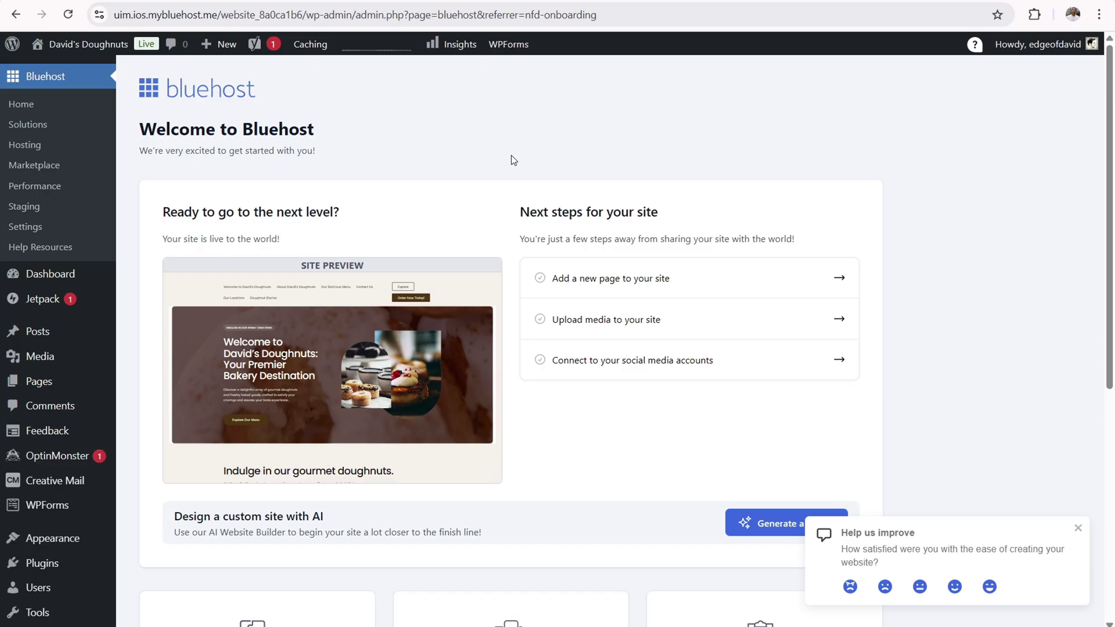
Step: Open the site preview's edit link and the Appearance Editor in separate new tabs
mouse_move(338, 364)
right_click(333, 396)
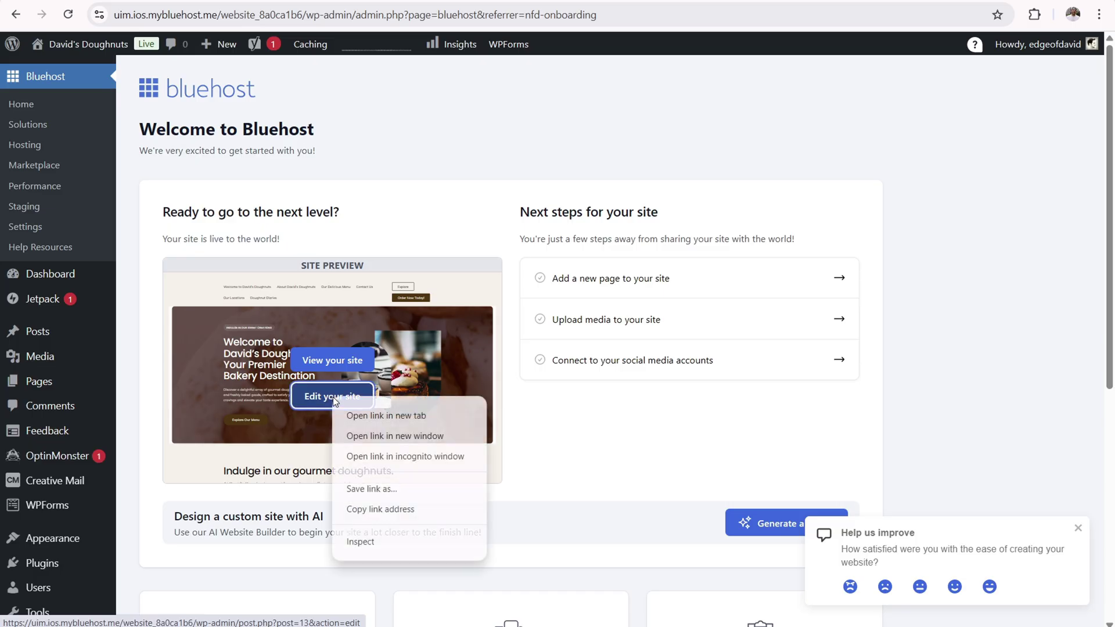
click(392, 416)
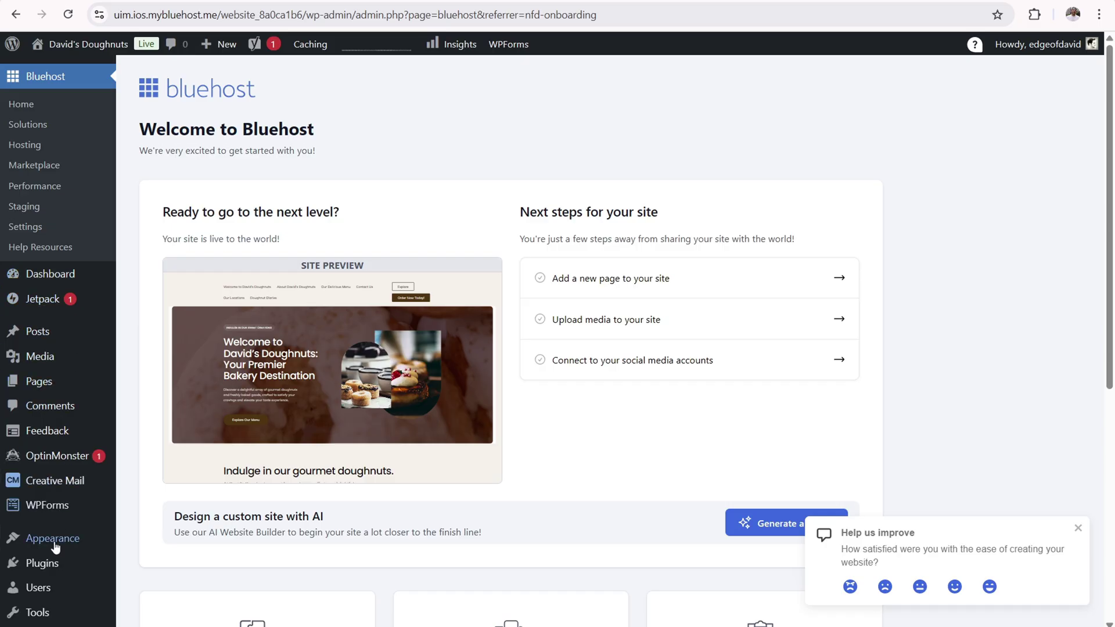
mouse_move(55, 547)
right_click(148, 526)
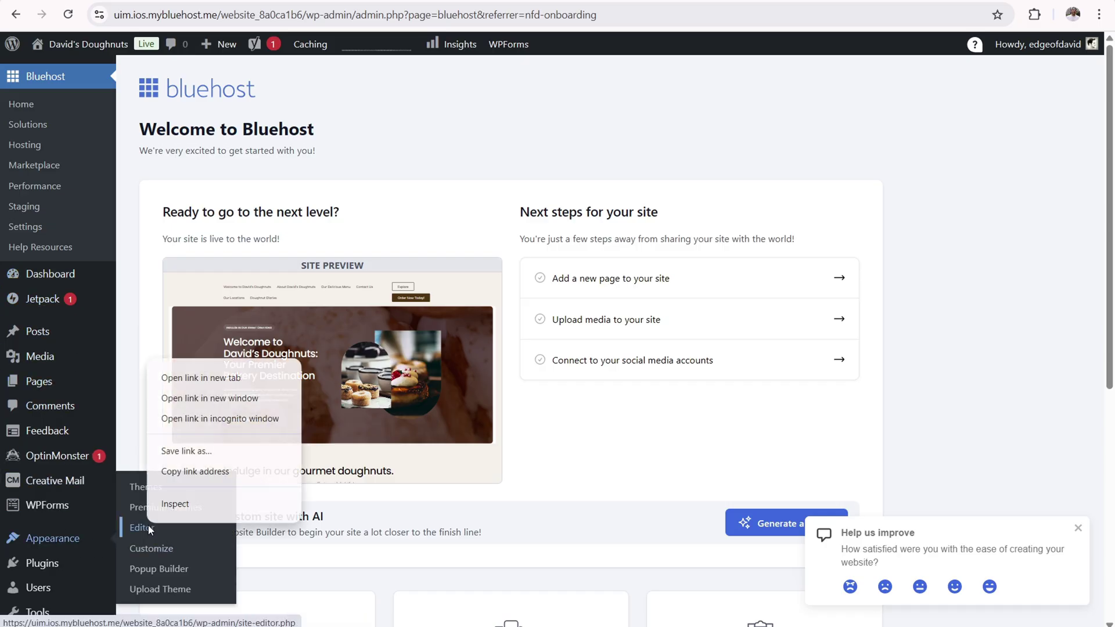
click(207, 378)
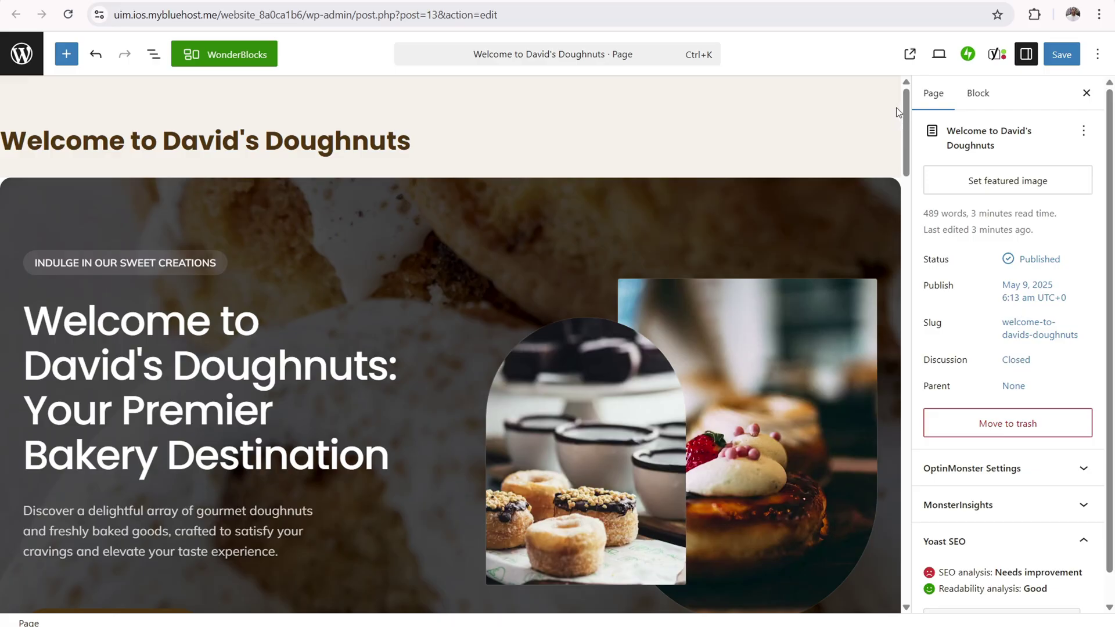
Step: Look over the homepage in the page editor and the Design view of the site editor
drag(906, 113, 875, 88)
click(21, 54)
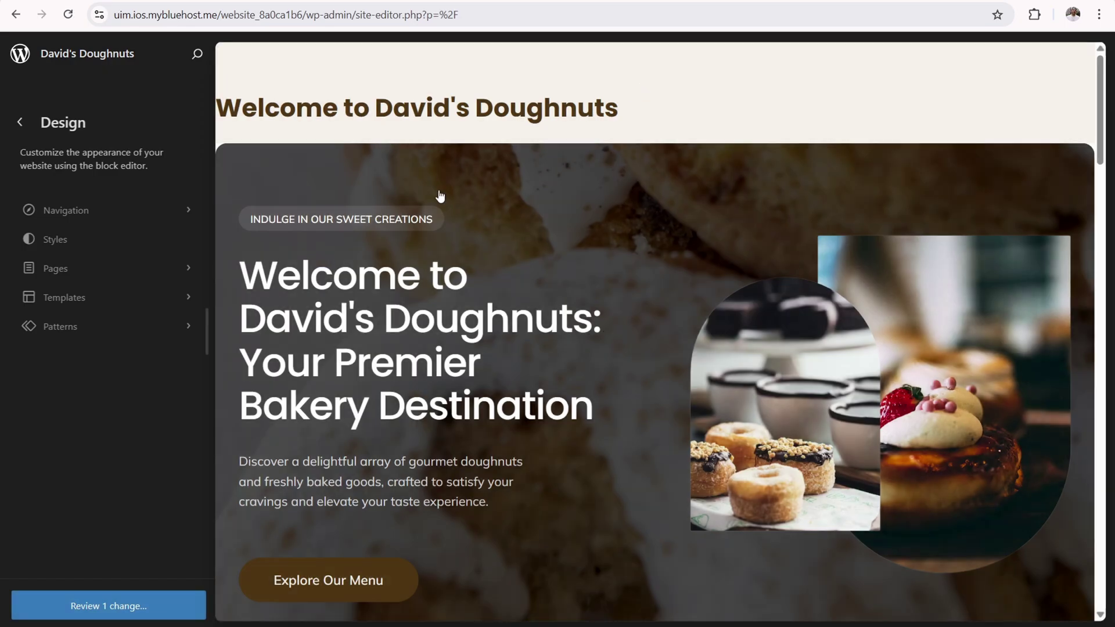
click(681, 363)
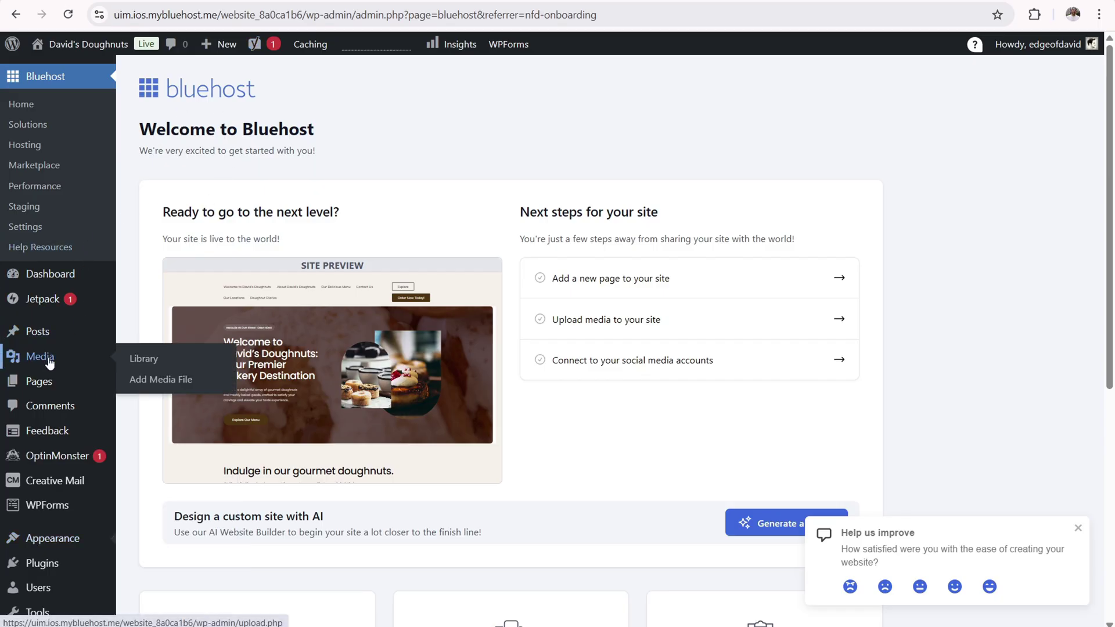
Step: Open the front page "Welcome to David's Doughnuts" from the list of all pages
click(49, 387)
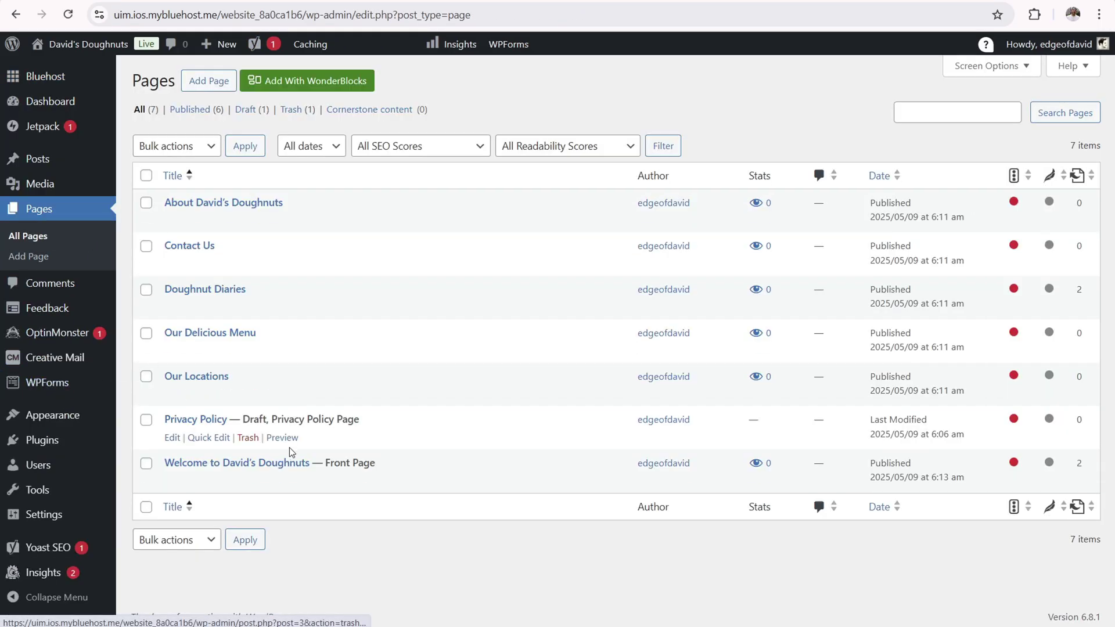
click(279, 463)
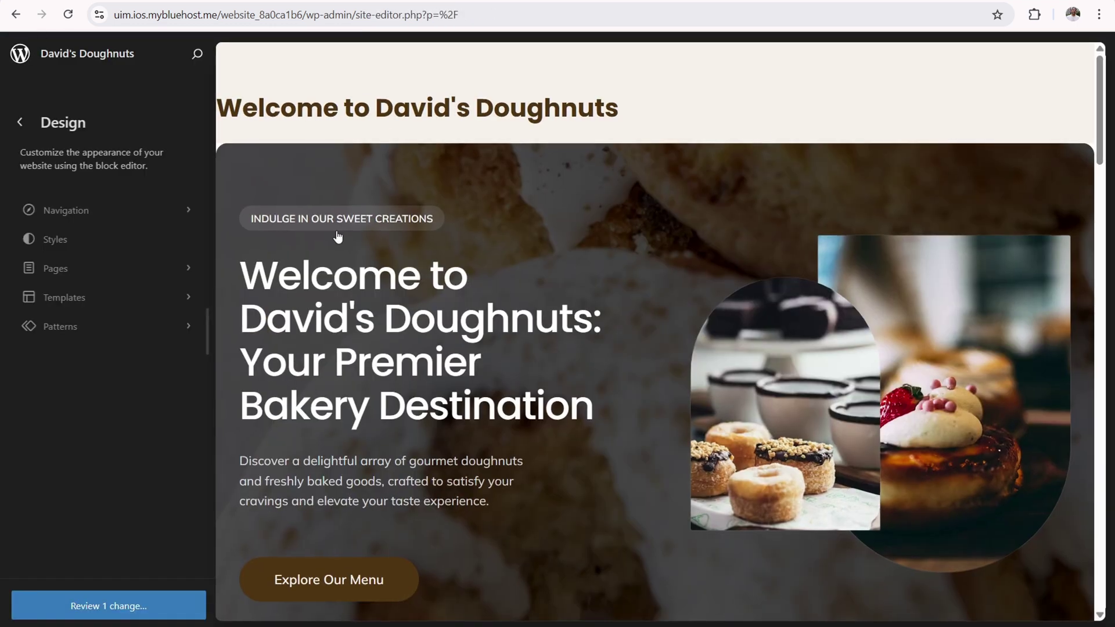
Step: Examine the site editor's templates and the YITH Wonder theme details
click(83, 300)
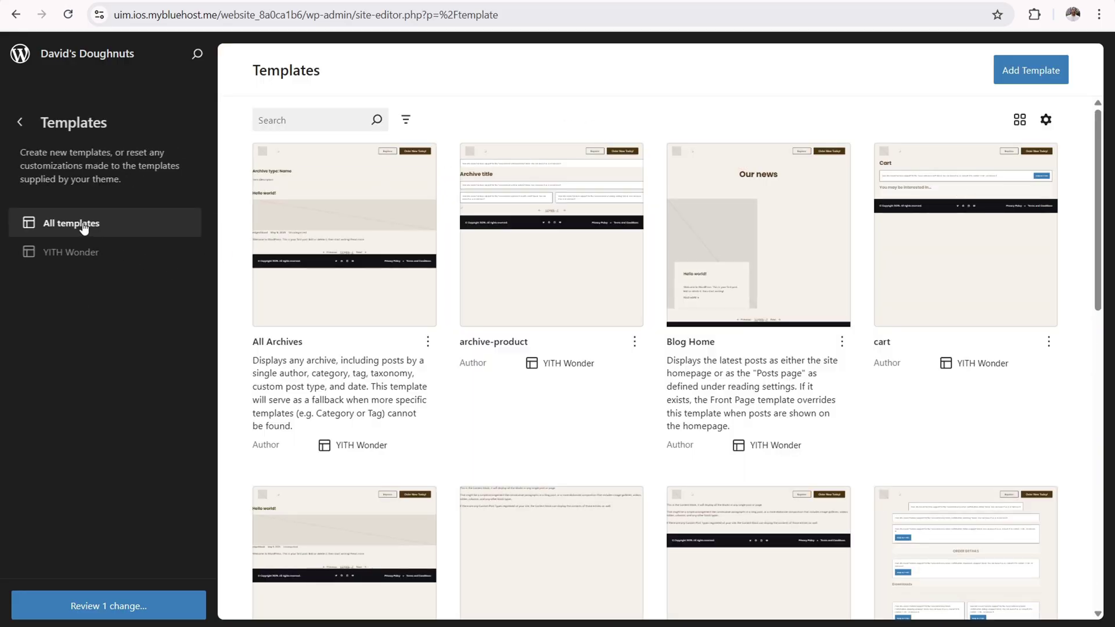
mouse_move(1097, 142)
mouse_down()
mouse_move(1098, 435)
mouse_move(1096, 134)
mouse_up()
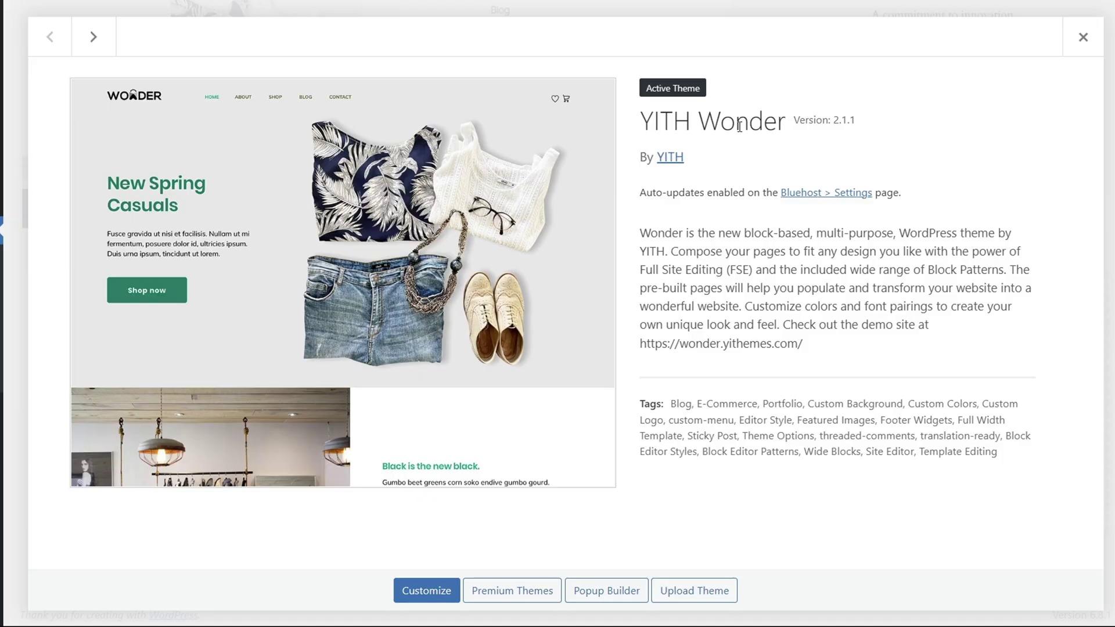
drag(709, 127, 776, 125)
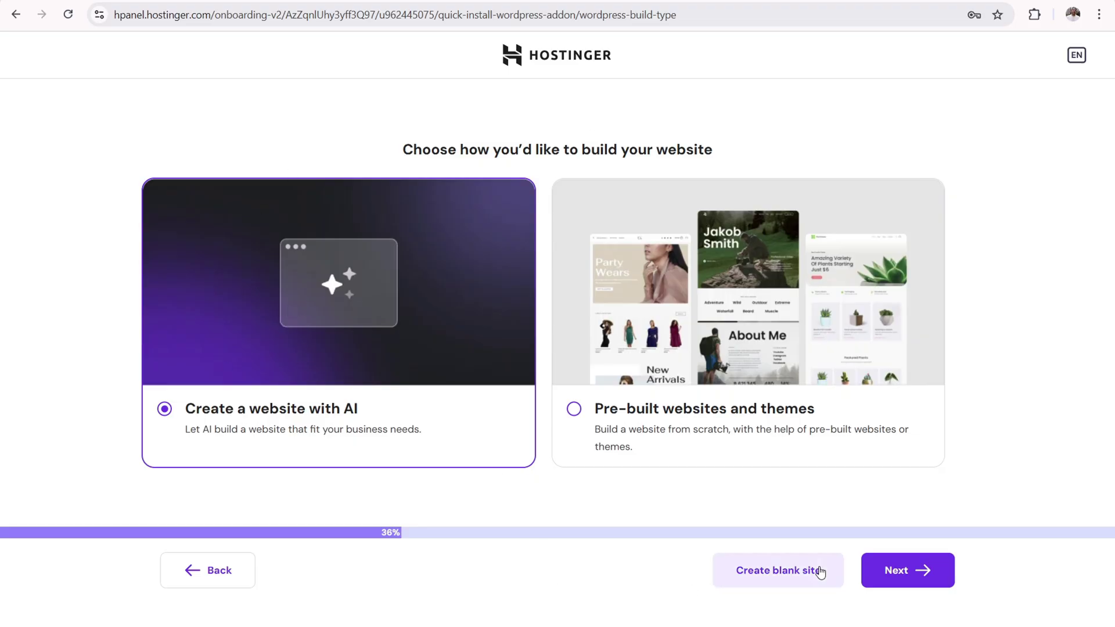
Step: Switch to Hostinger's onboarding and continue with the option to create a website with AI
click(910, 572)
click(785, 570)
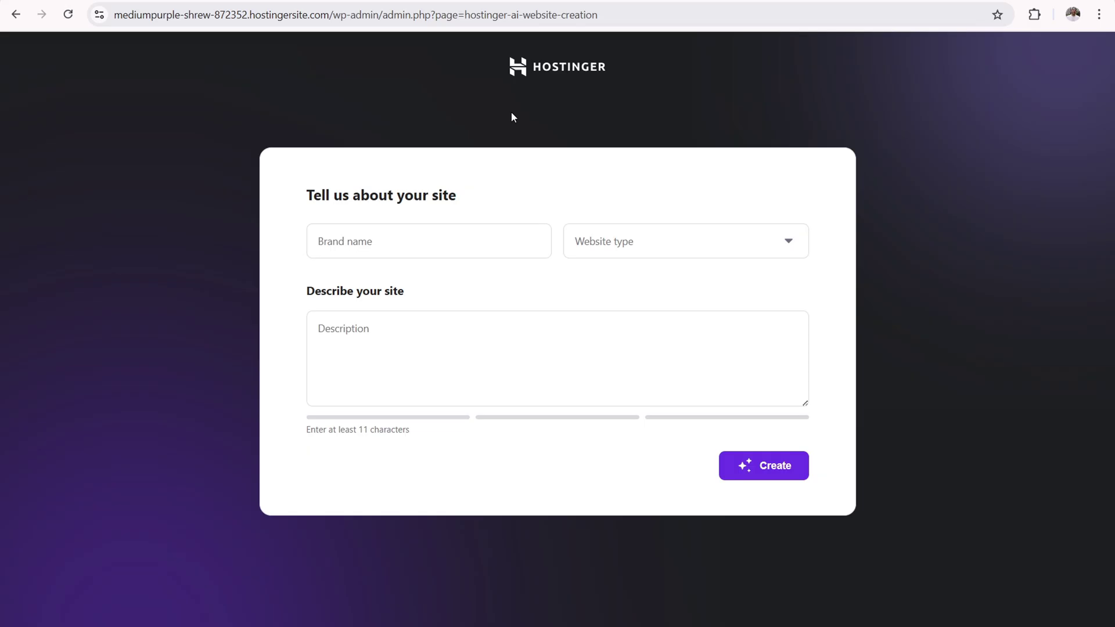
Step: Enter "David's Doughnuts" as the brand name and set the website type to Business and services
click(375, 241)
text(Davi)
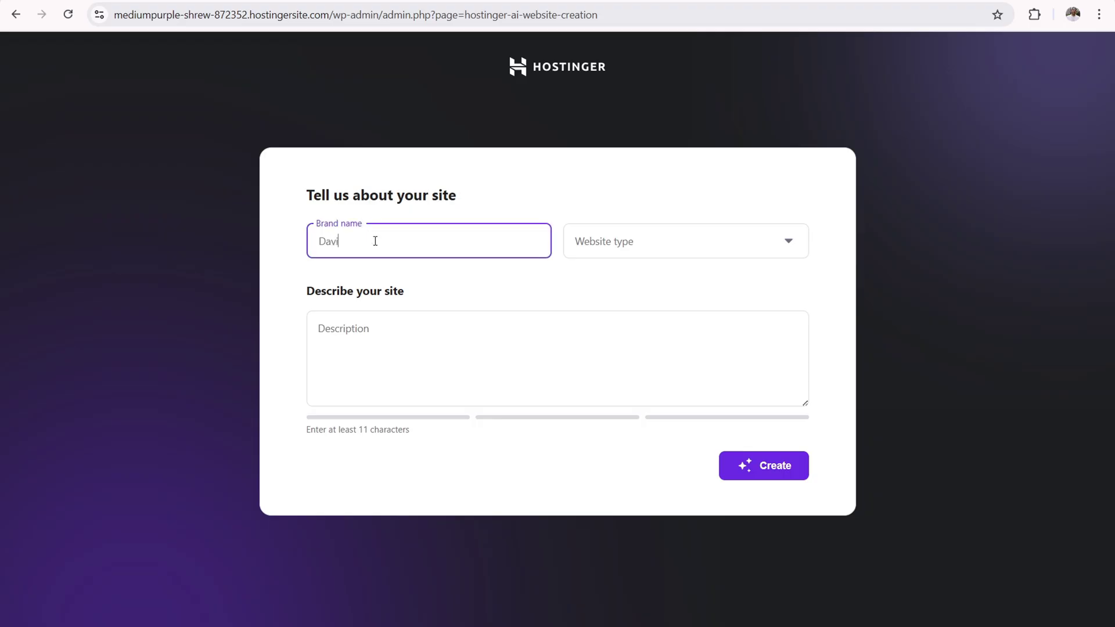
text(d's Doughnuts)
click(637, 248)
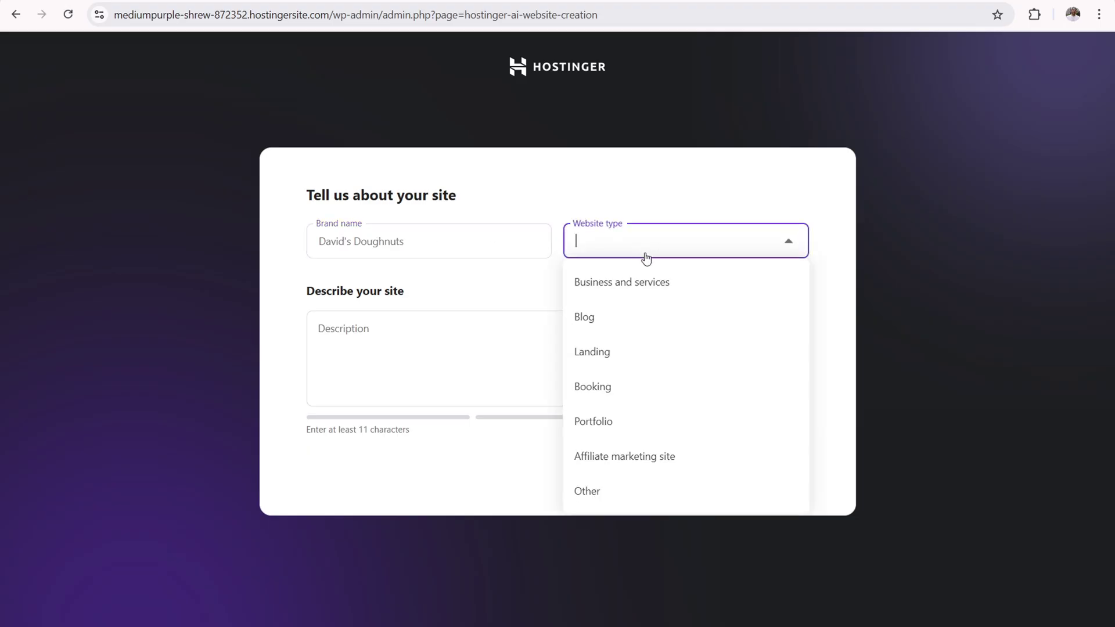
click(639, 283)
click(692, 244)
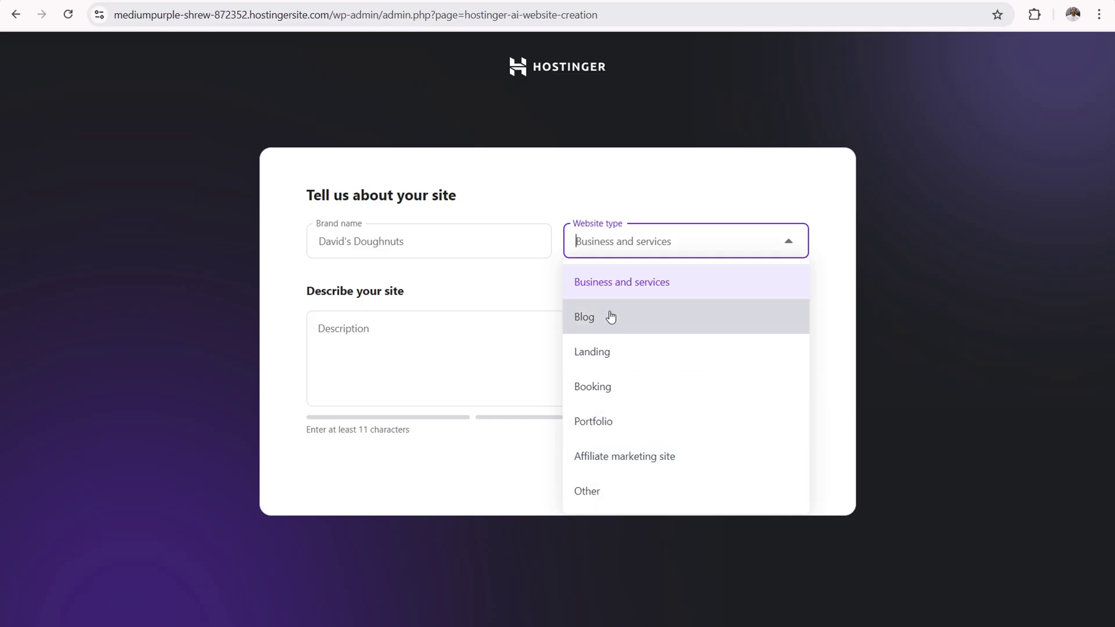
click(610, 288)
Step: Describe the site as "David's Doughnuts - A bakery making a wide range of premium baked goods, coffee and doughnuts" and create it
click(355, 330)
right_click(355, 330)
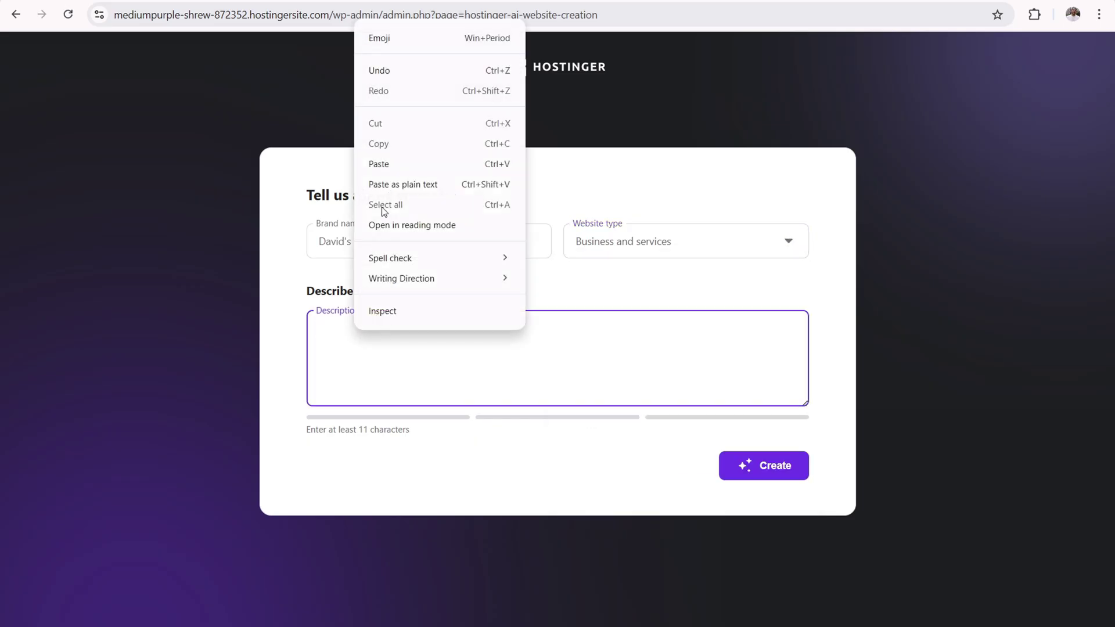
click(385, 165)
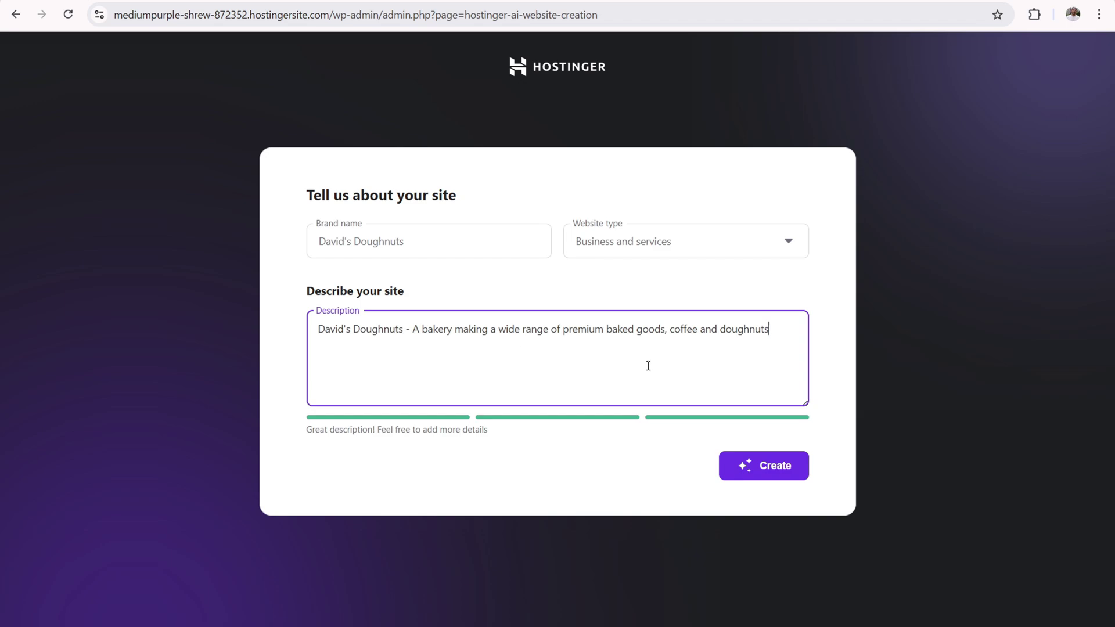
click(767, 470)
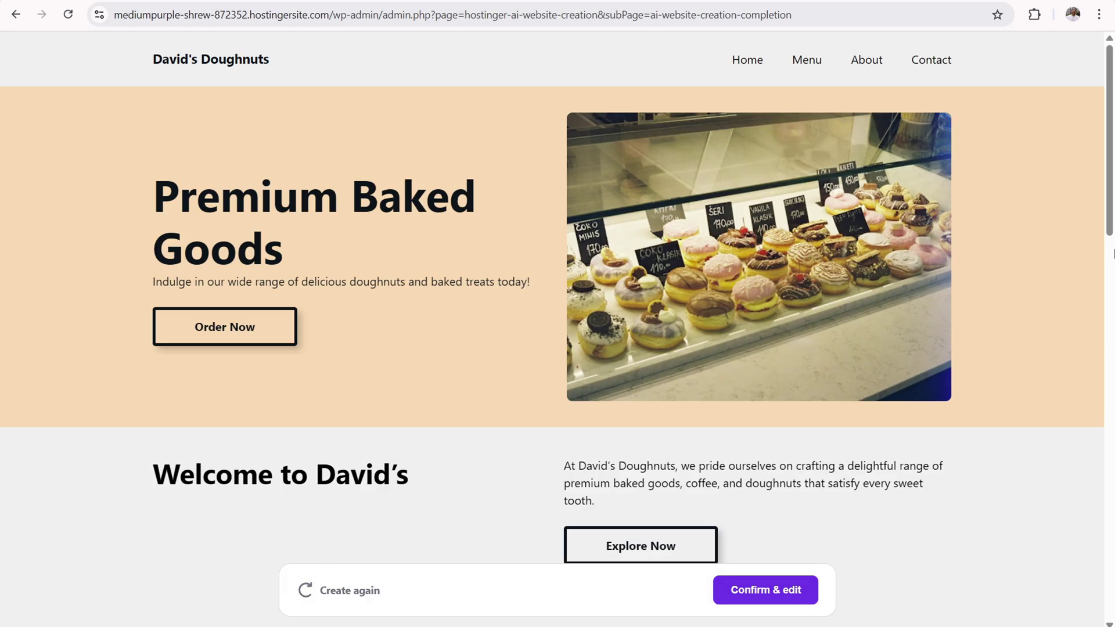
Step: Accept the generated website for editing and look over the homepage's text and image blocks in the editor
mouse_move(1114, 152)
mouse_down()
mouse_move(1114, 541)
mouse_move(1114, 148)
mouse_up()
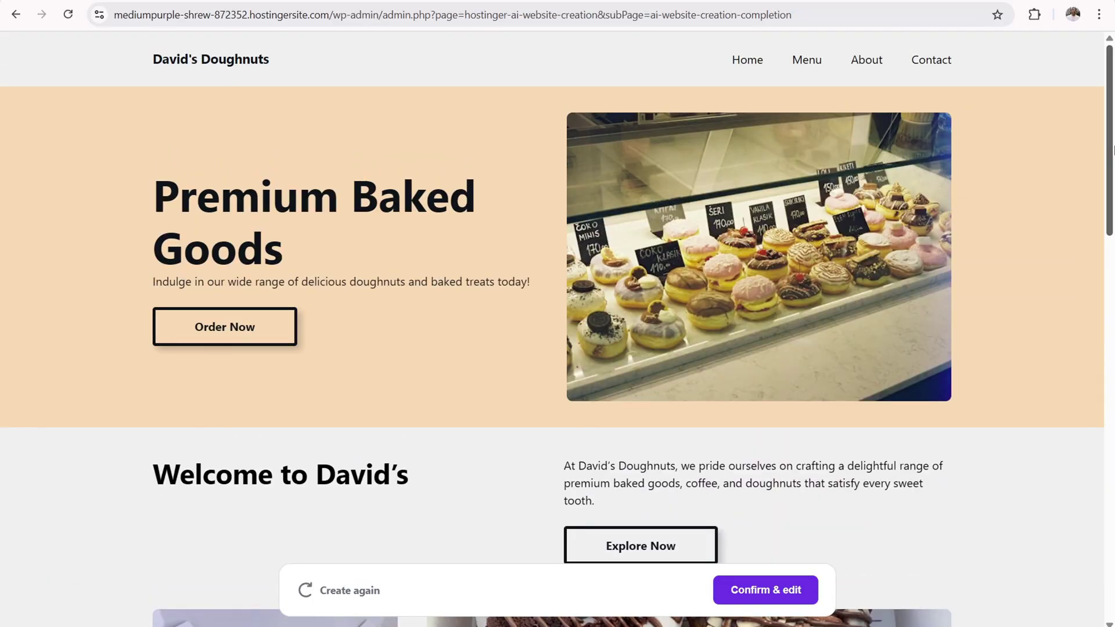
click(770, 599)
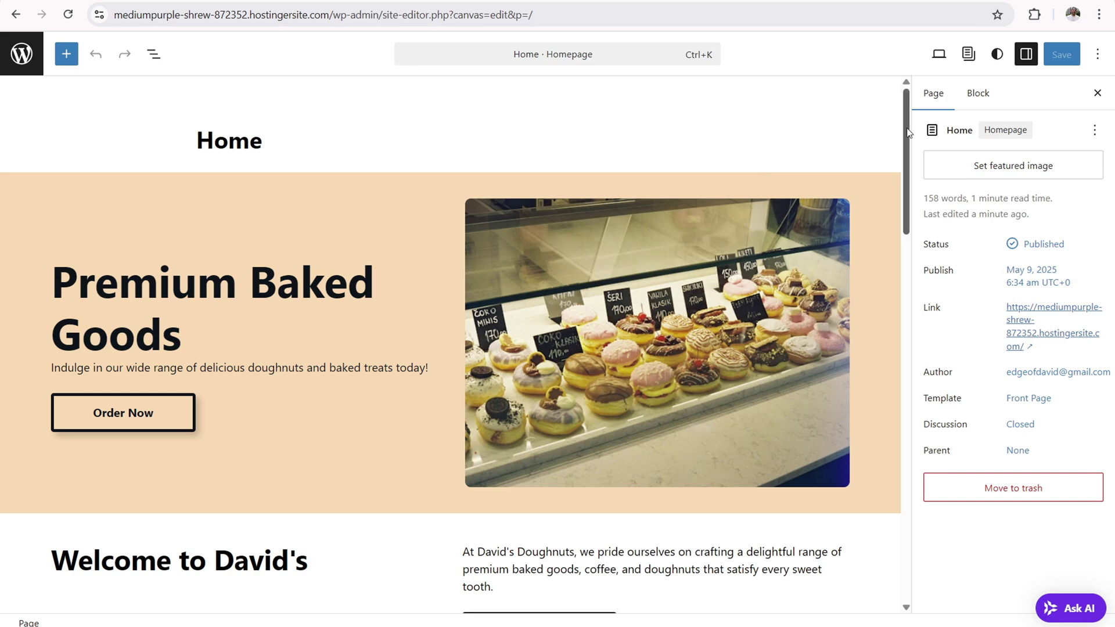
drag(908, 127, 747, 236)
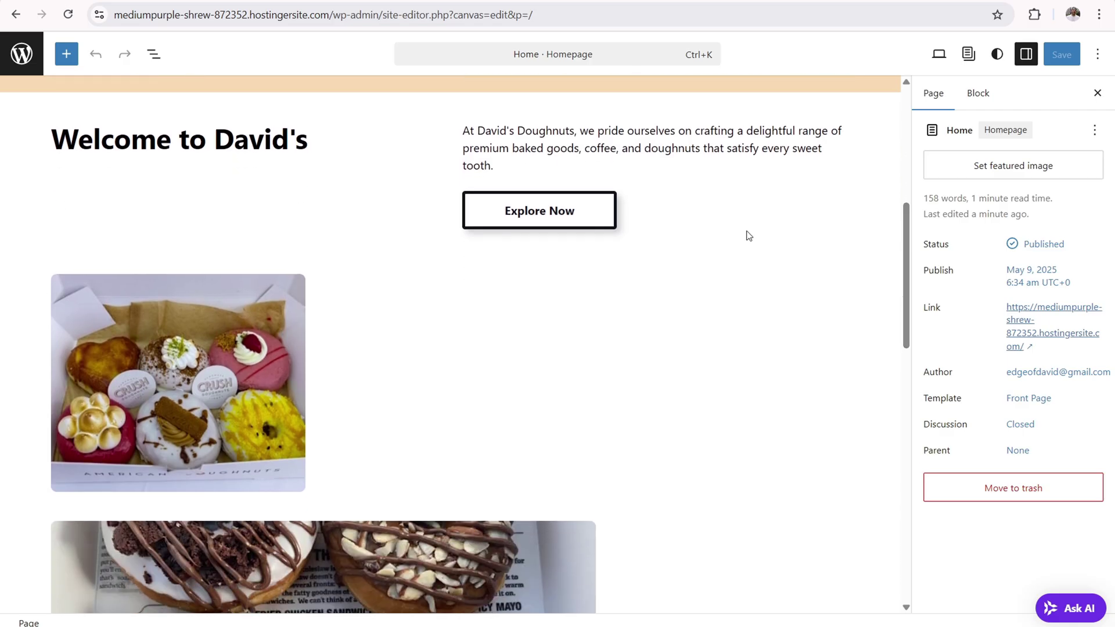
click(695, 167)
click(318, 176)
click(225, 353)
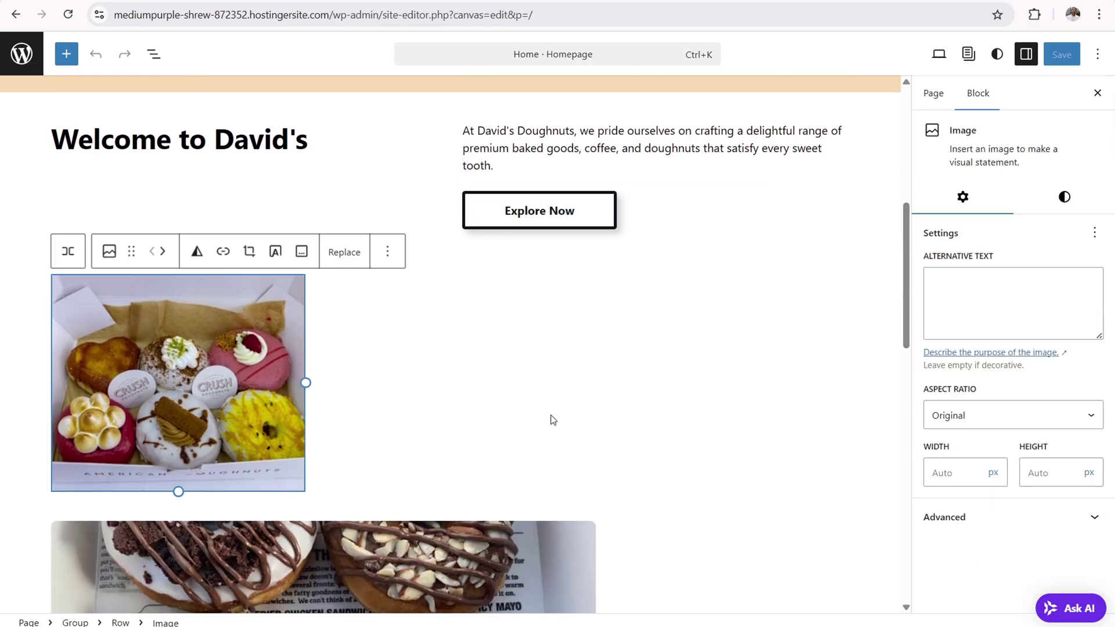
click(551, 414)
drag(907, 307, 907, 191)
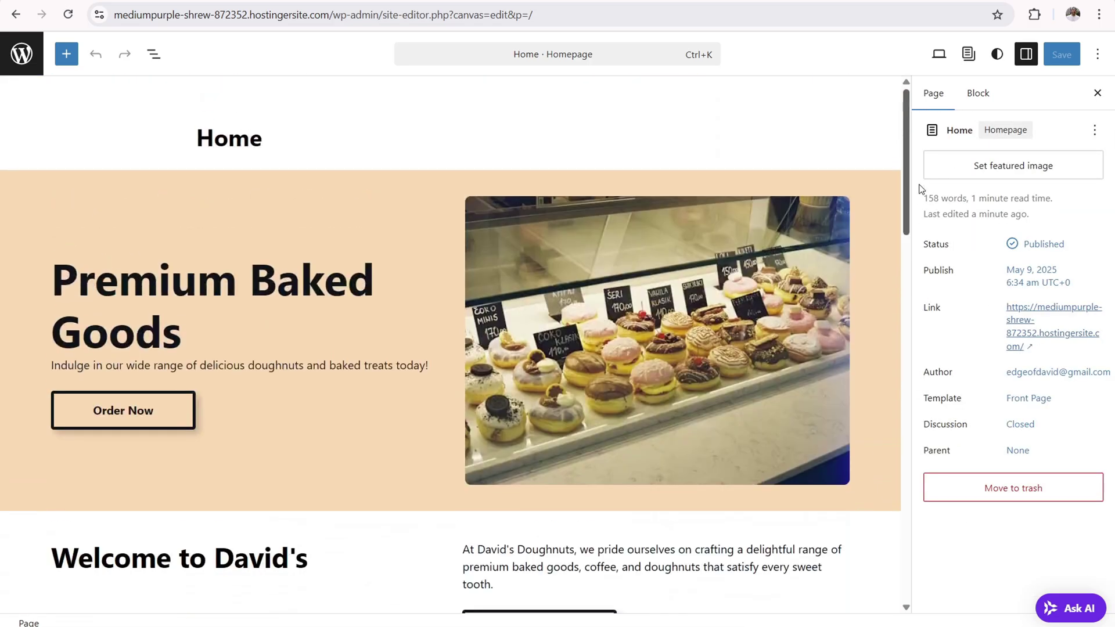
Step: Review all templates in the site editor's Design view and return to the WordPress dashboard
click(11, 57)
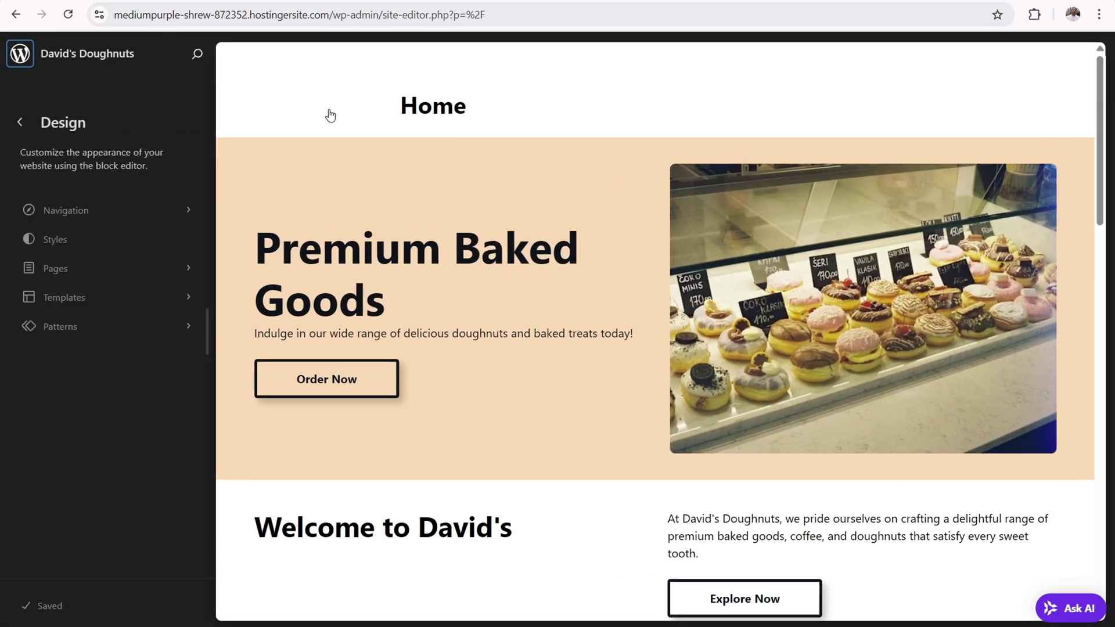
click(105, 297)
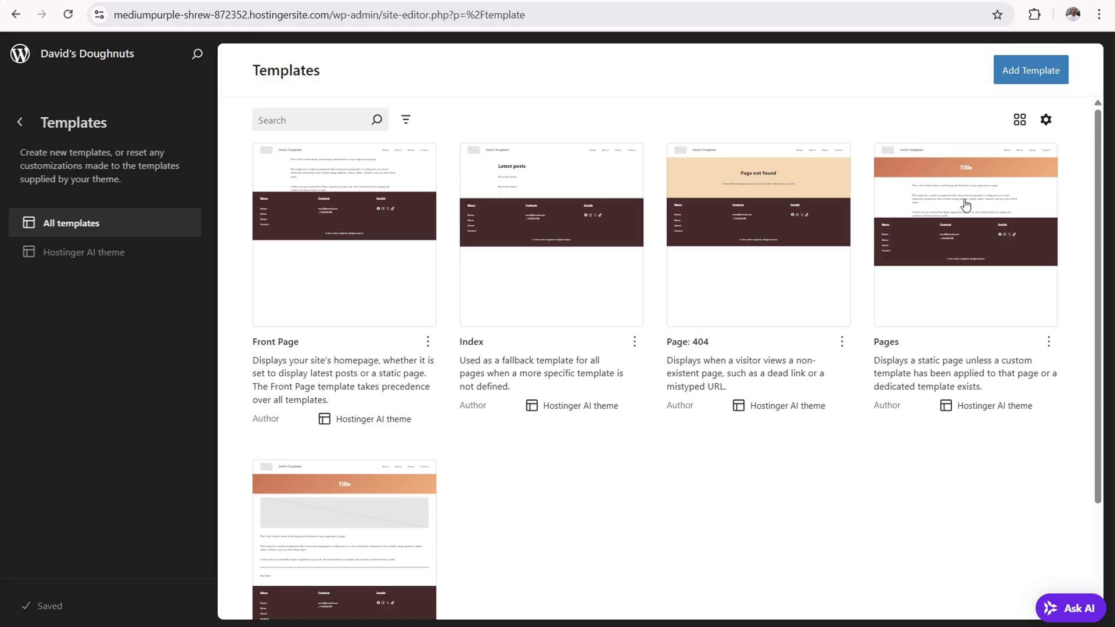
click(23, 56)
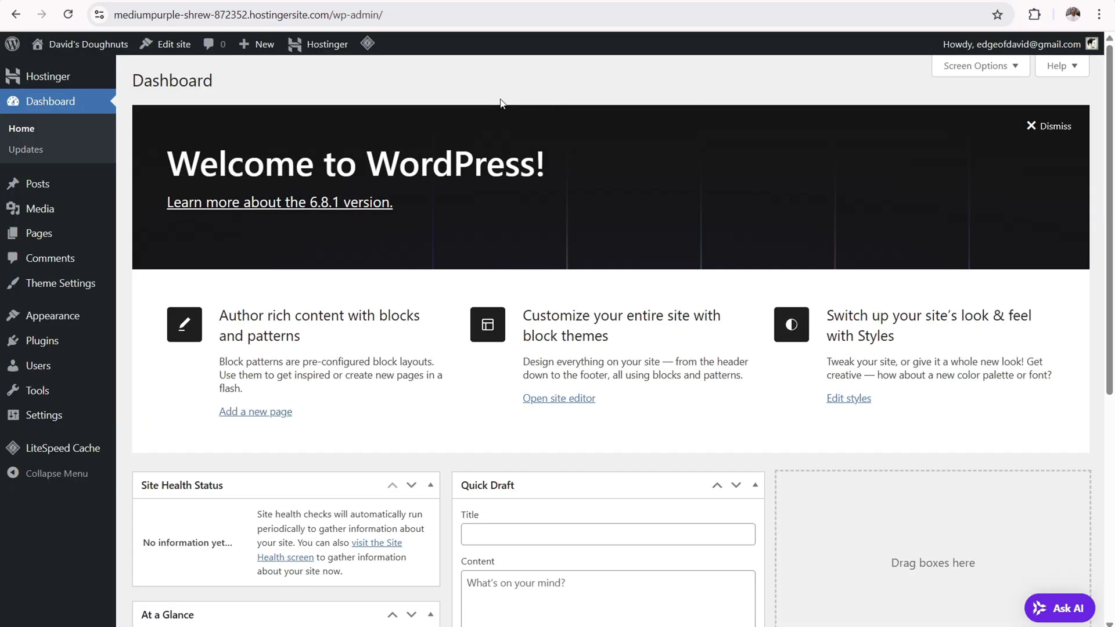
Step: Look over the list of all pages and the installed themes
click(36, 236)
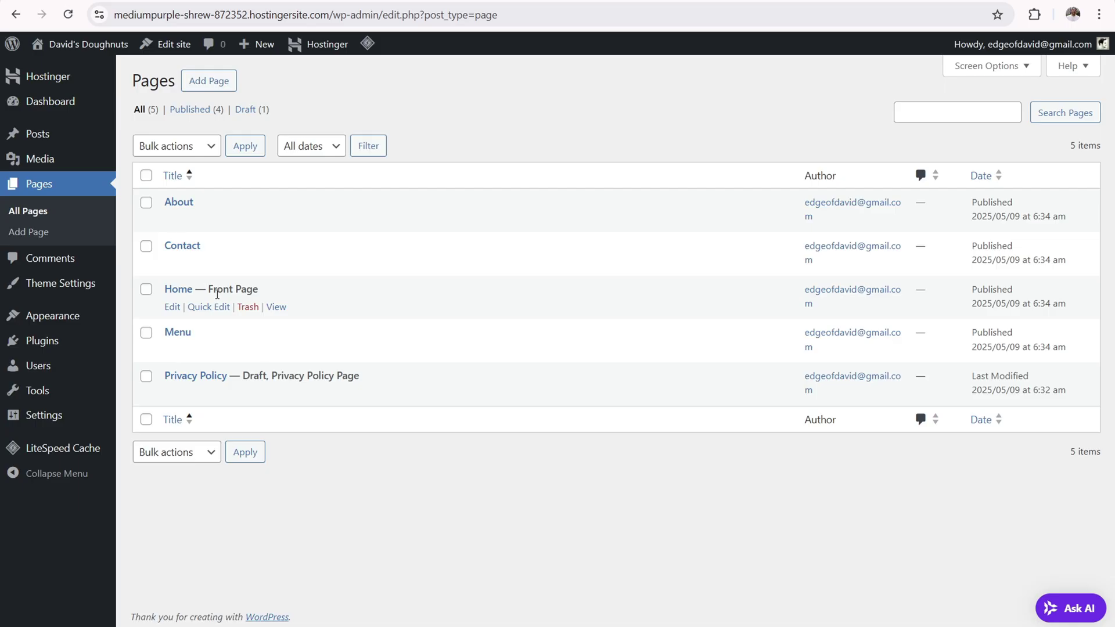
mouse_move(59, 316)
click(142, 319)
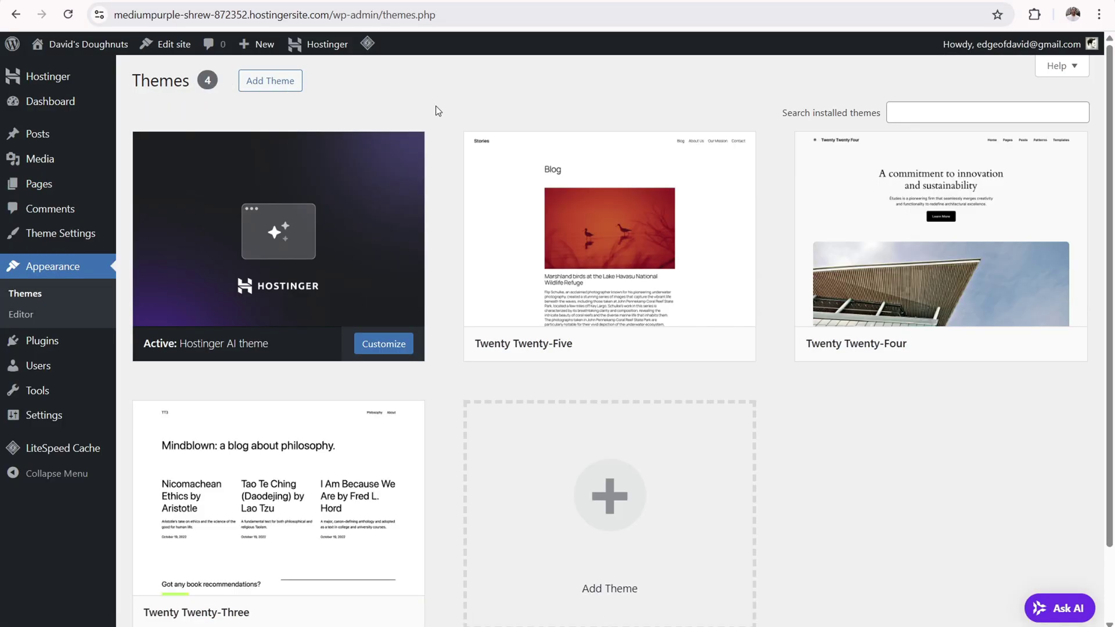
Step: Open the active Hostinger AI theme for customization and examine the whole homepage preview and all templates
mouse_move(312, 157)
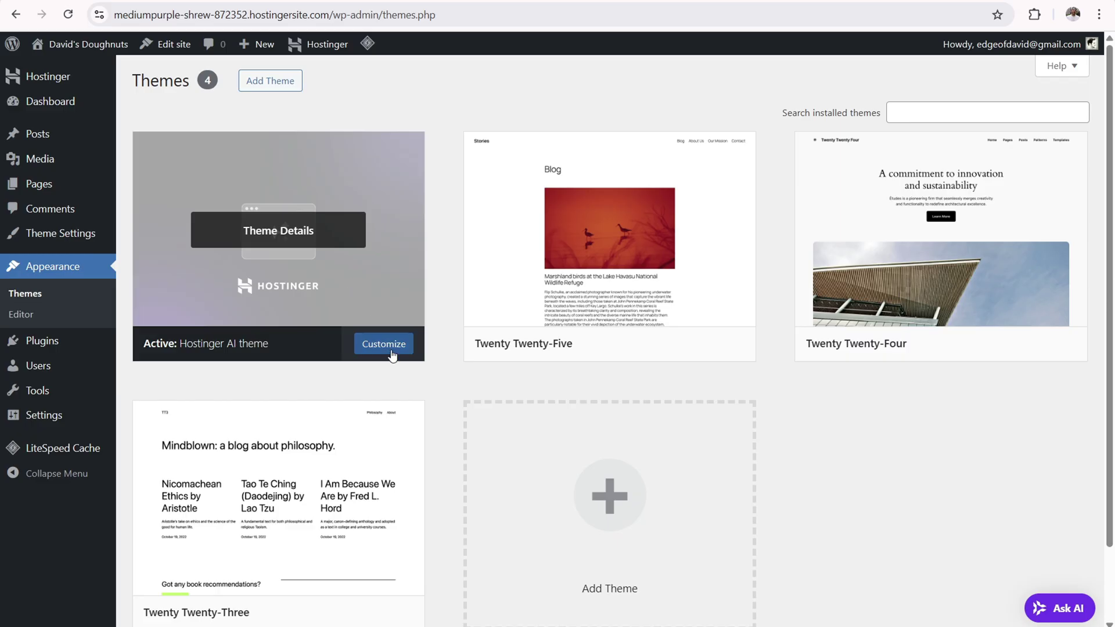
click(392, 353)
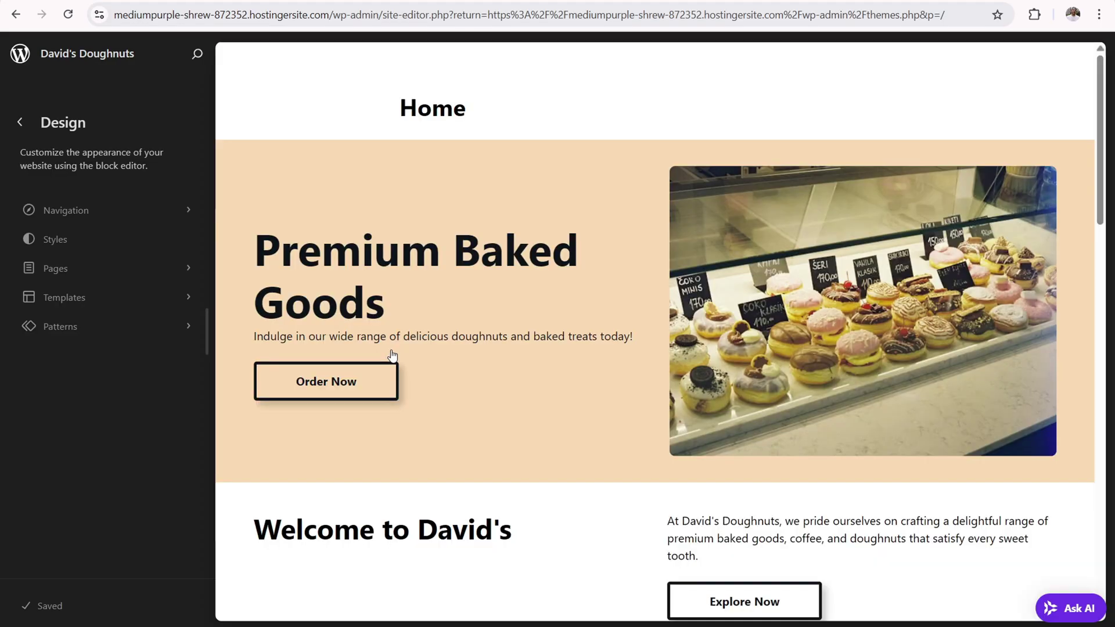
drag(1100, 119, 1081, 476)
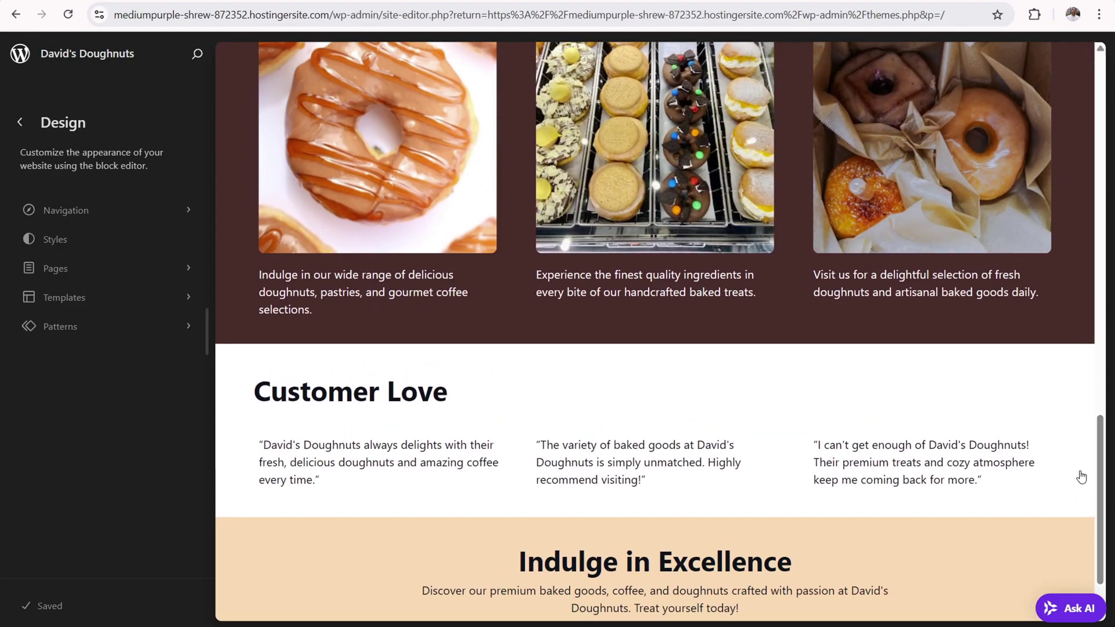
drag(1081, 477, 751, 139)
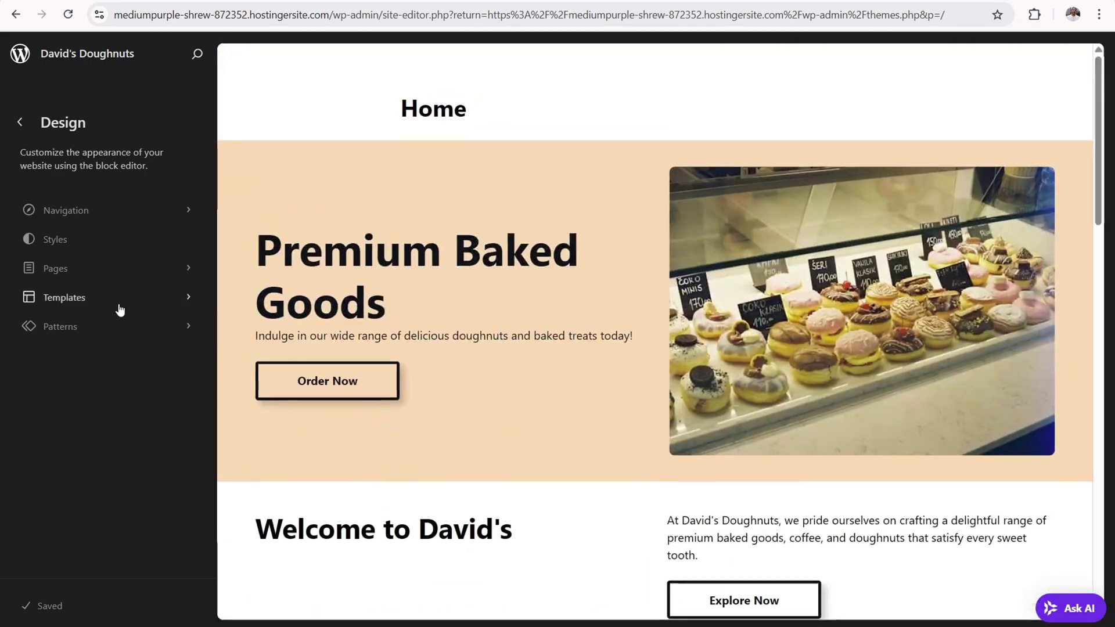
click(119, 304)
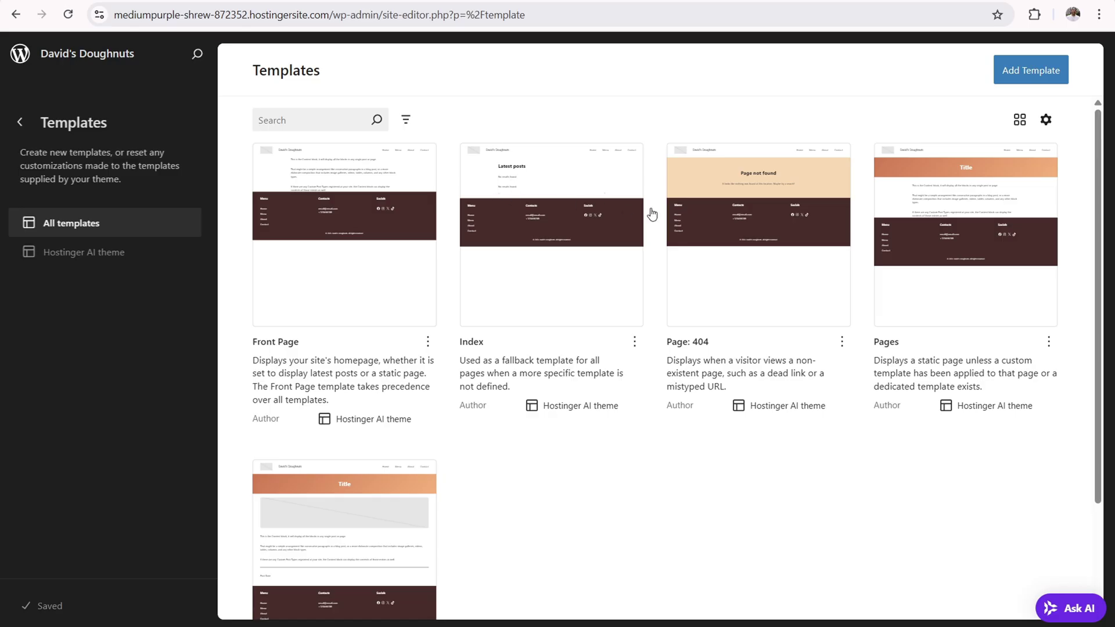
scroll(542, 436, down, 3)
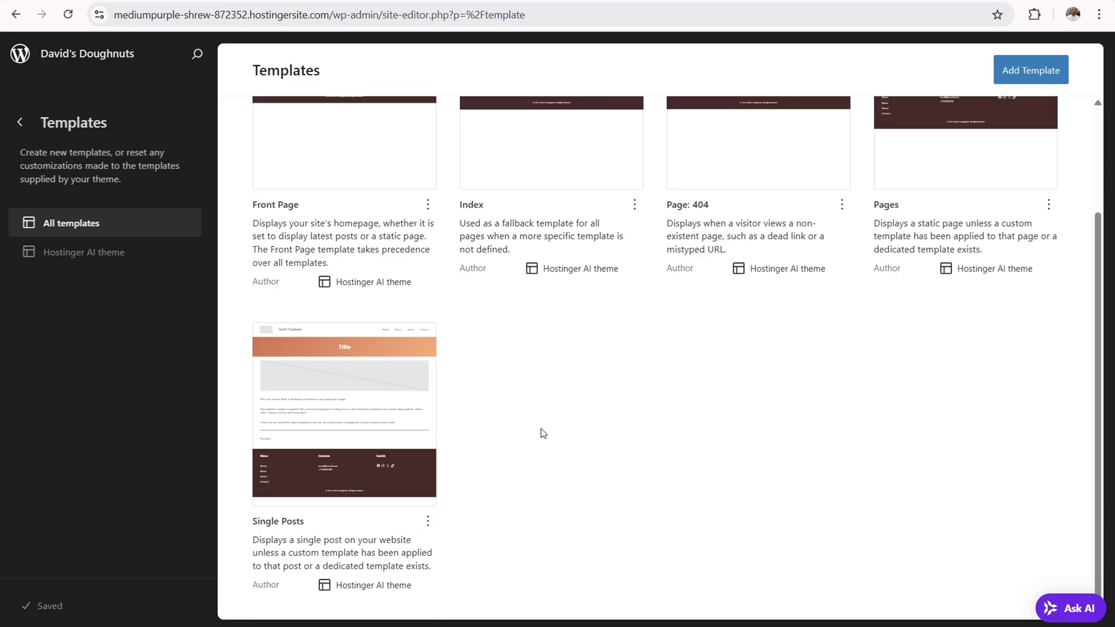
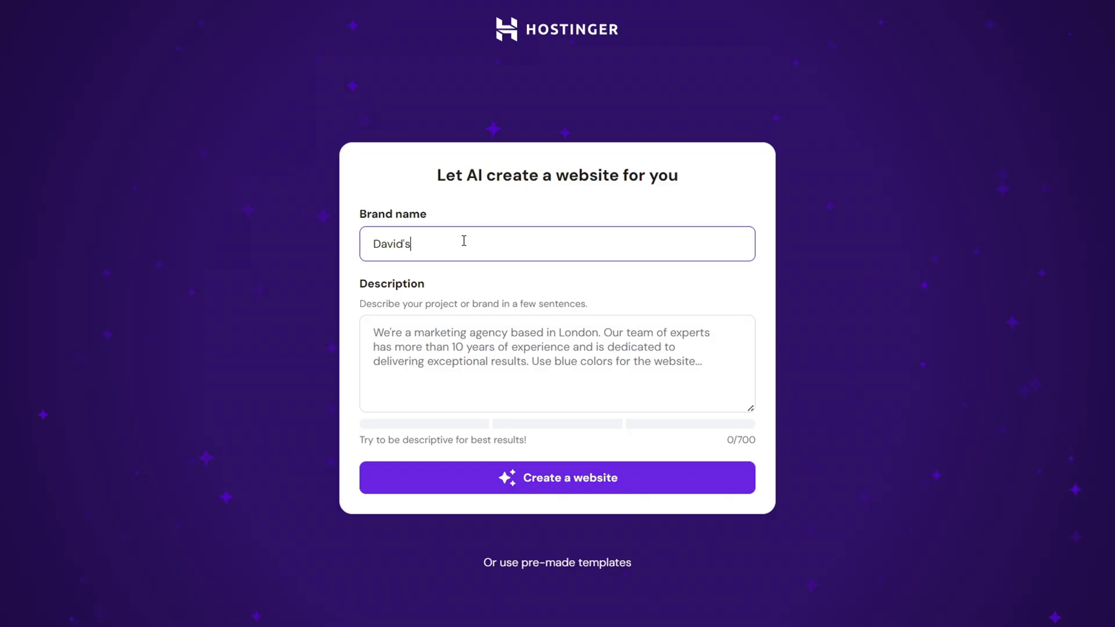
Step: In Hostinger Website Builder, enter the brand name "David's Doughnuts" and the same bakery description, and create the website with an online store
text(Doughnuts)
click(467, 319)
right_click(462, 336)
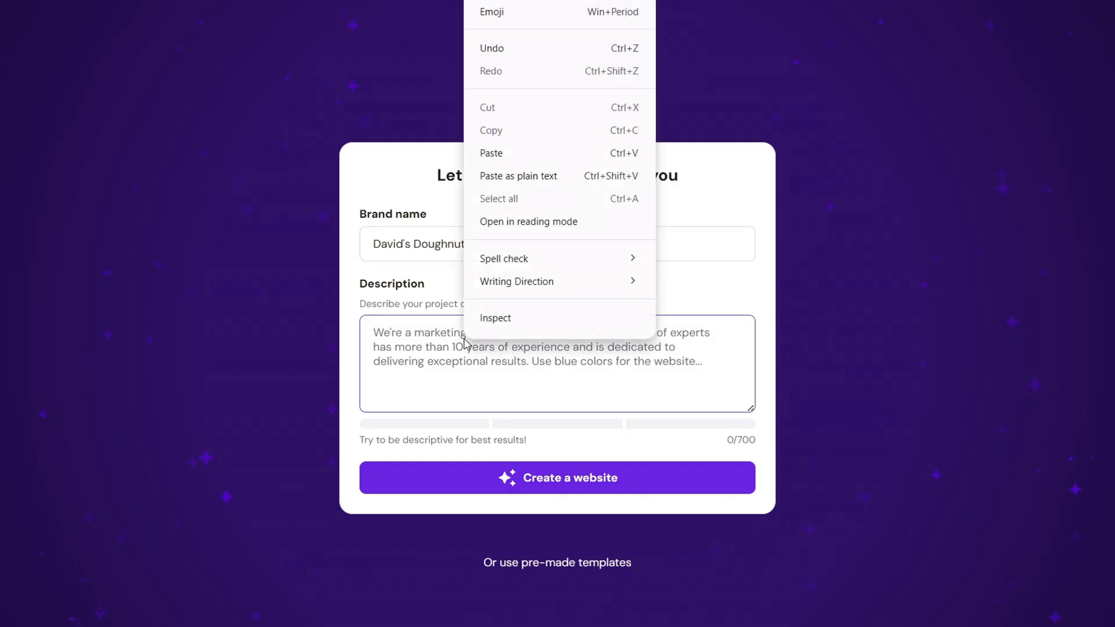
click(526, 153)
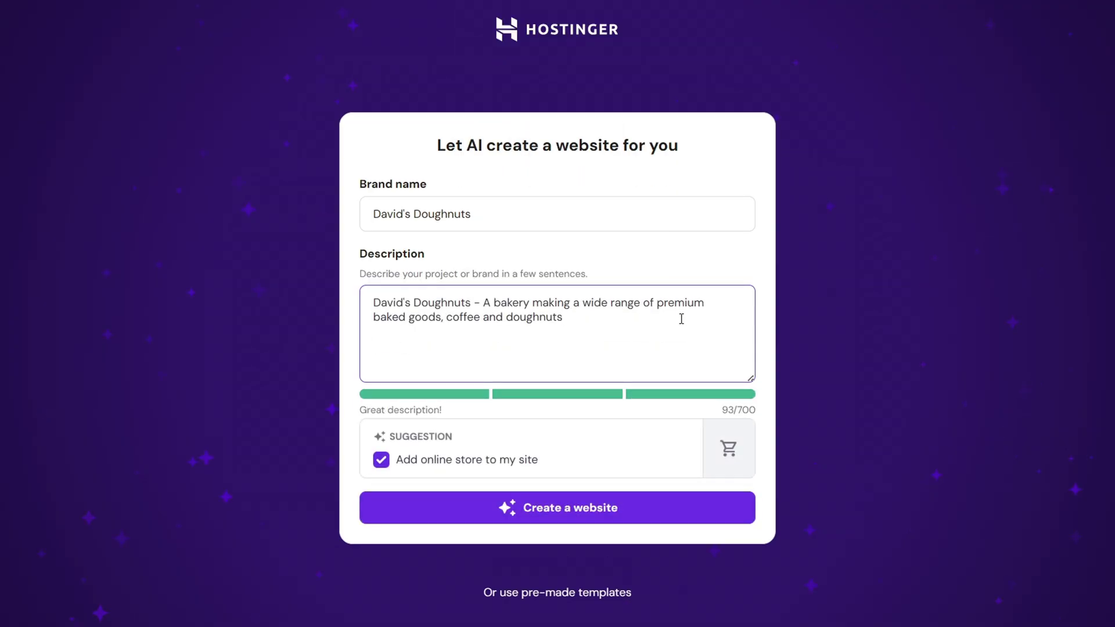
click(572, 516)
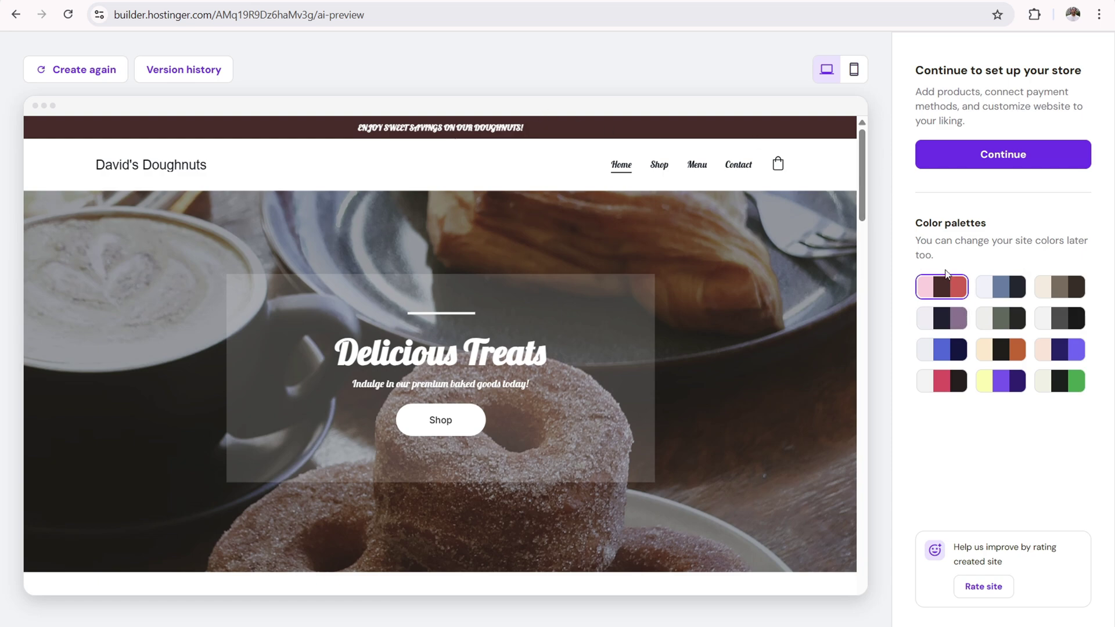
Step: Generate another website version from the same brand name and description, and switch back to Version 1
click(71, 72)
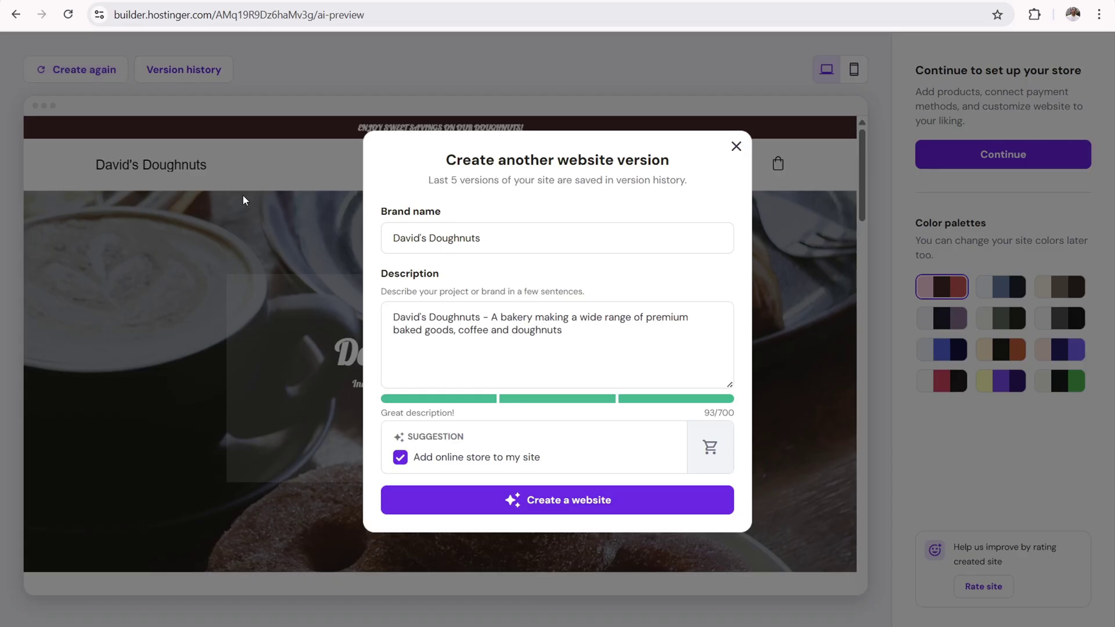
click(591, 508)
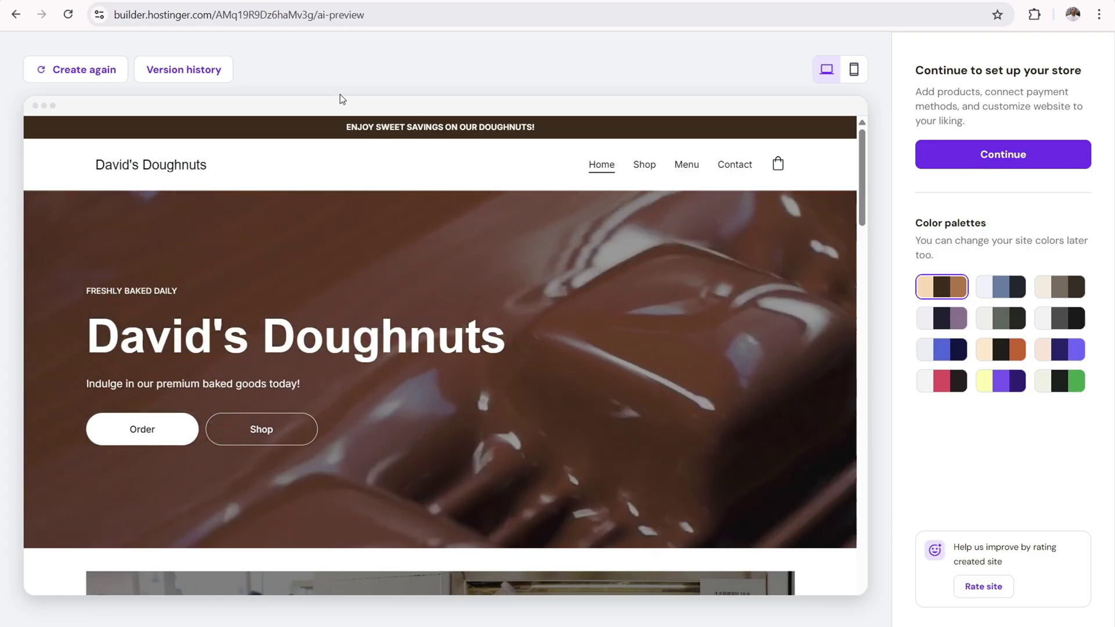
click(193, 72)
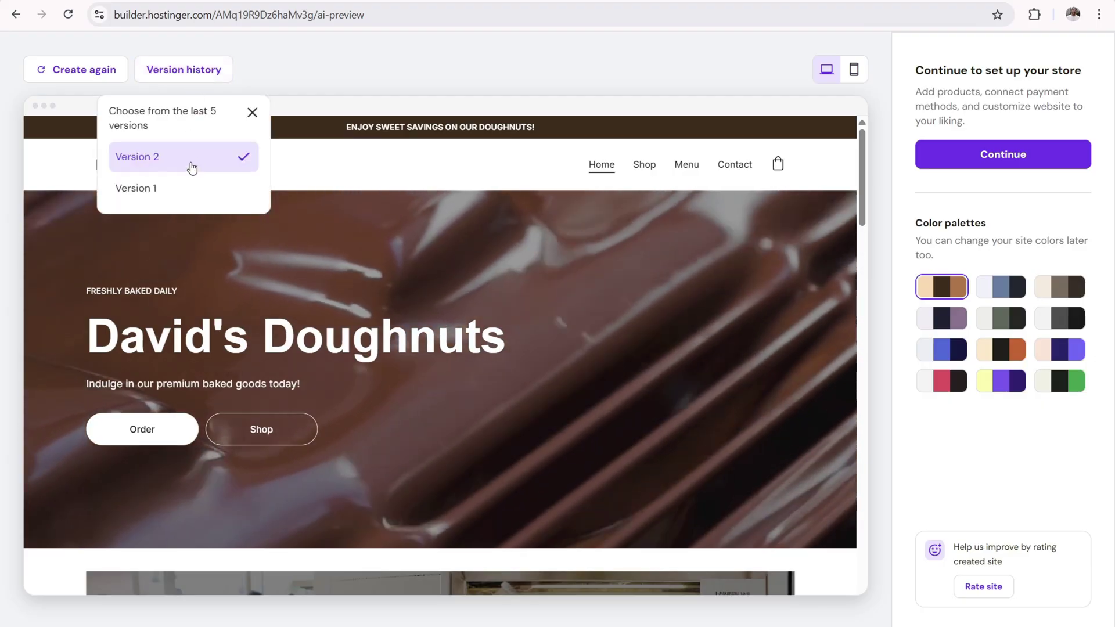
click(174, 189)
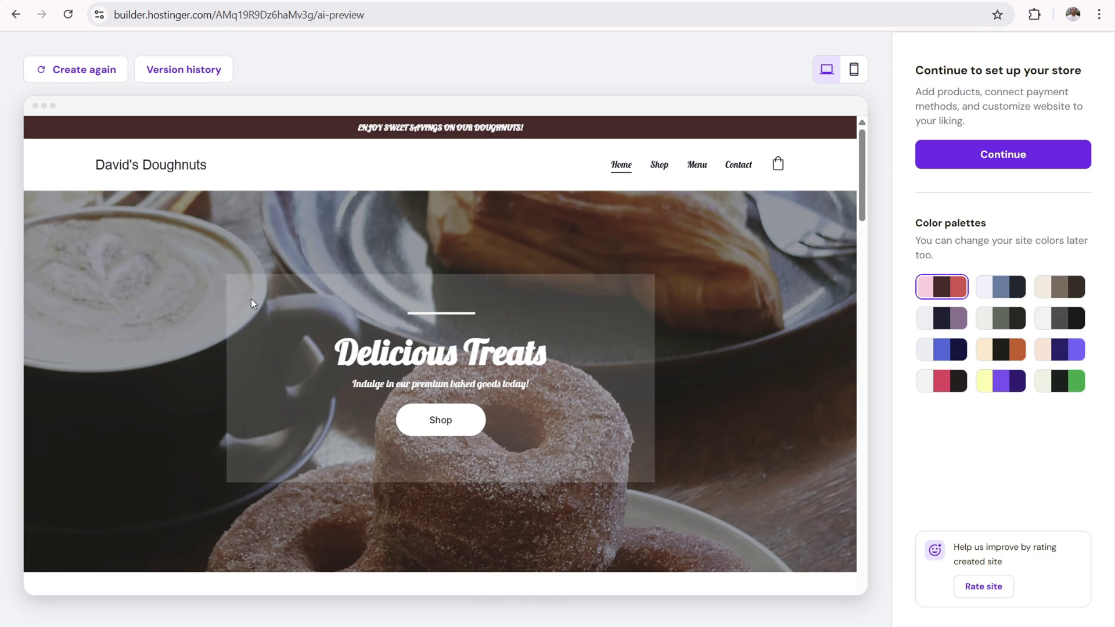
Step: Try alternative color palettes, apply the one with slate blue, and continue to the store setup
click(1000, 286)
click(1000, 319)
click(999, 288)
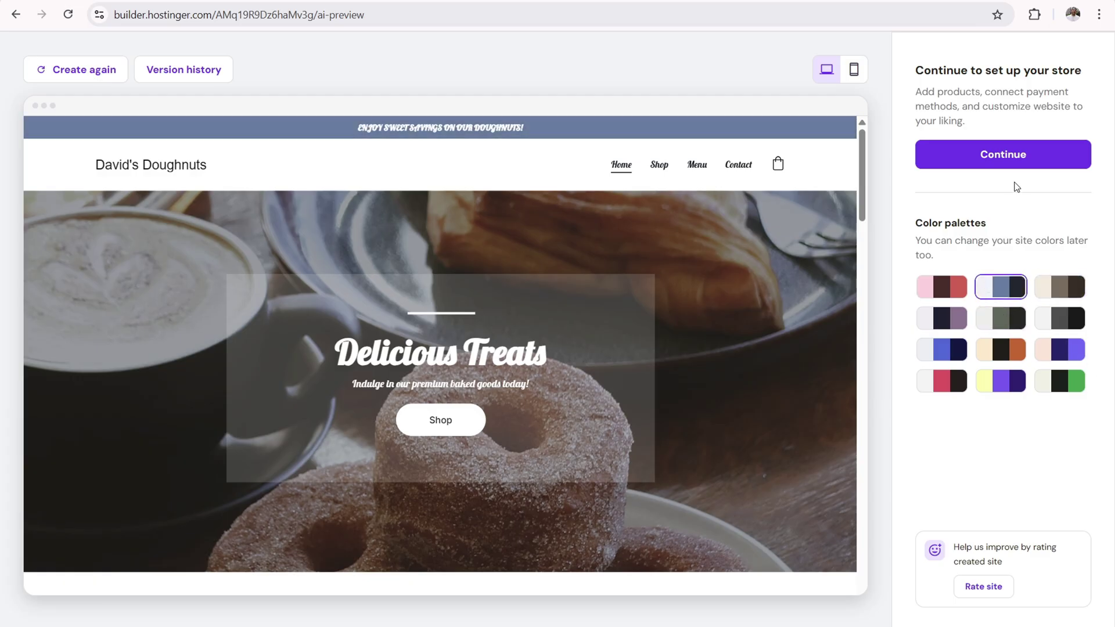
click(1020, 163)
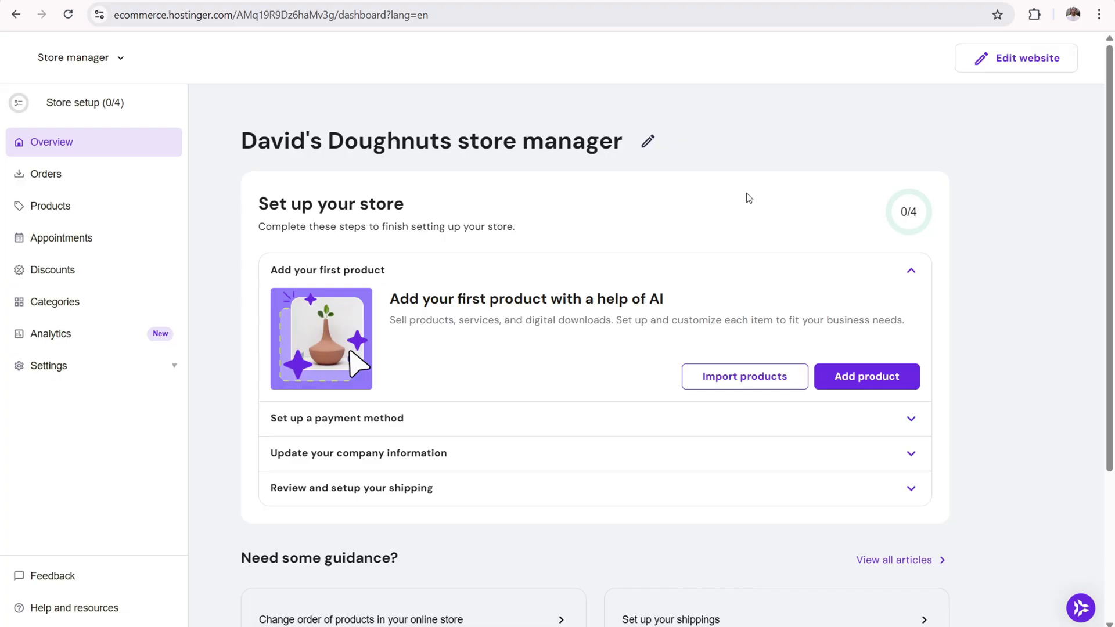
Step: Open the website for editing in the builder and close the Coming soon mode settings
click(1018, 66)
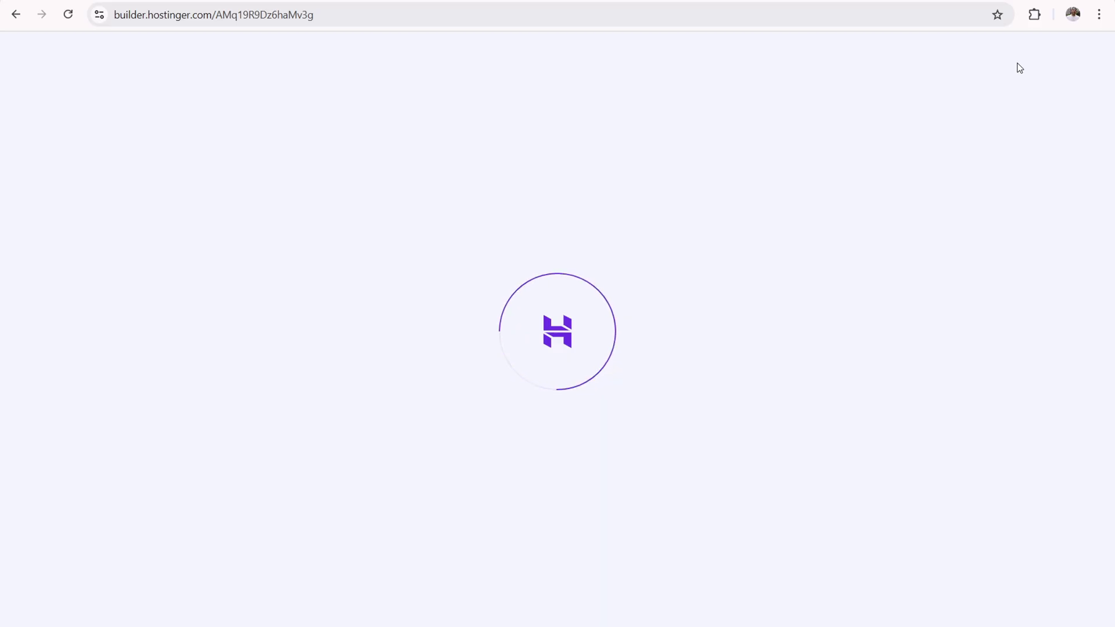
click(1018, 61)
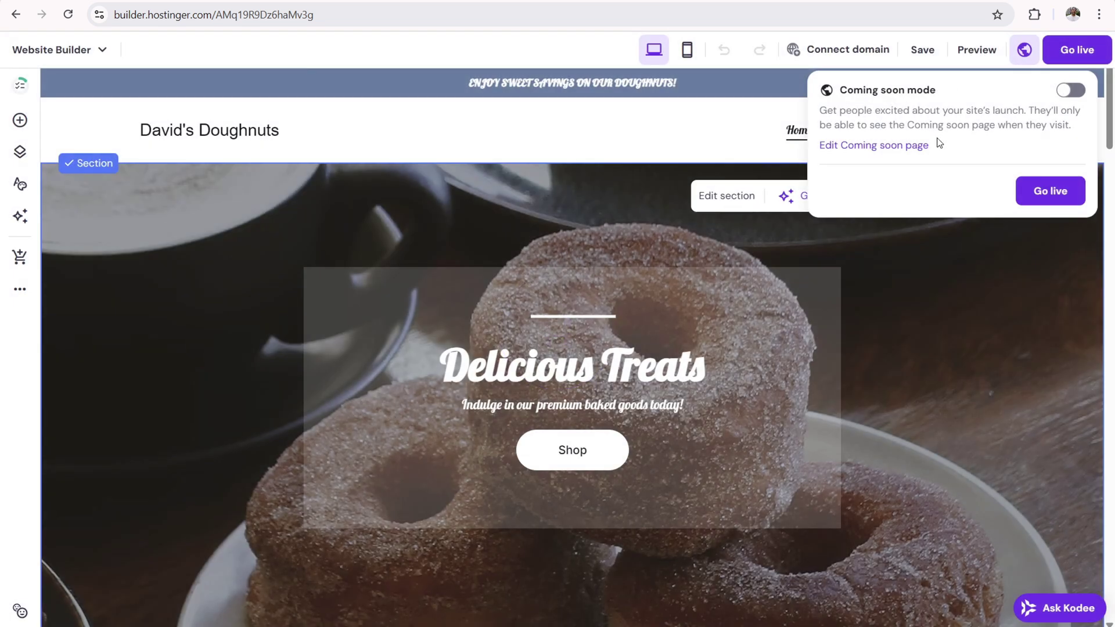
click(751, 127)
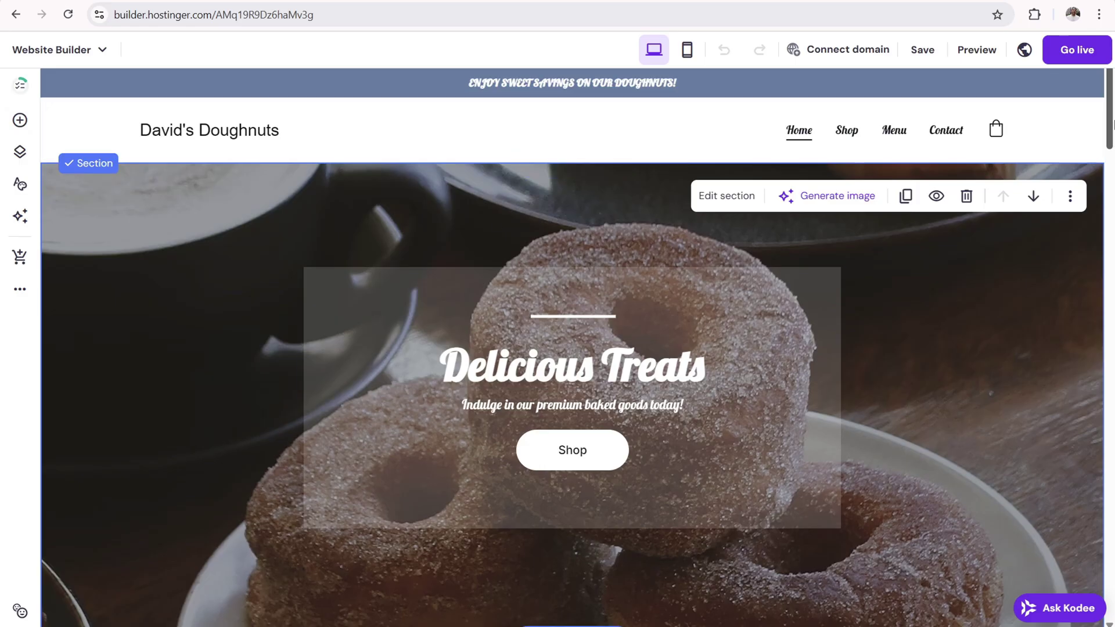
Step: Add the centered "Predict the future by creating it" section without an image directly below the hero section
scroll(1113, 124, down, 6)
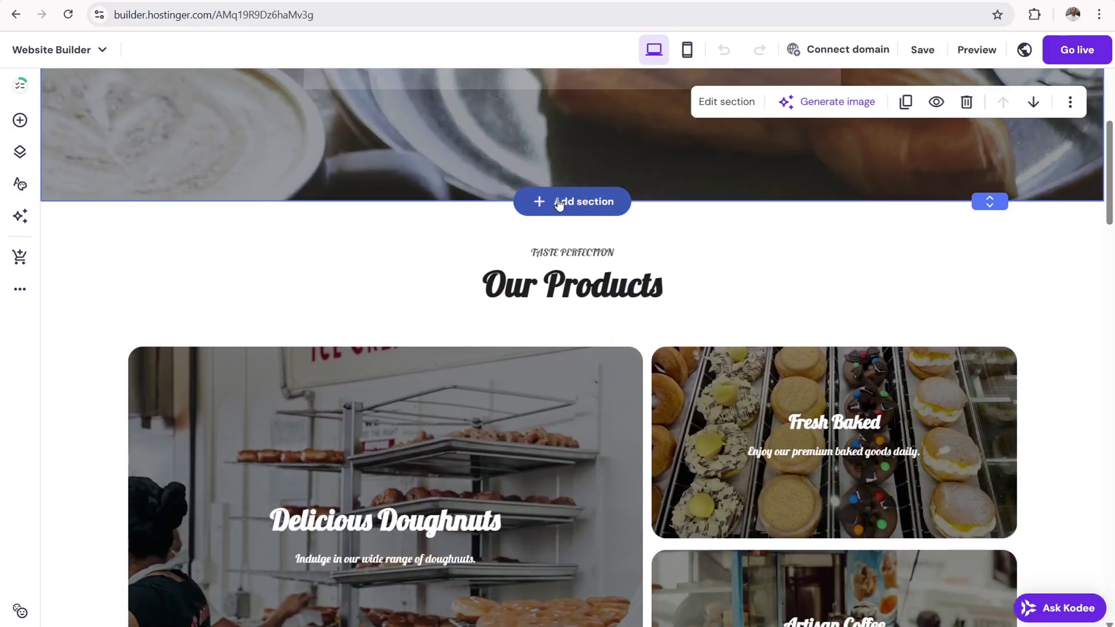
click(559, 203)
click(954, 113)
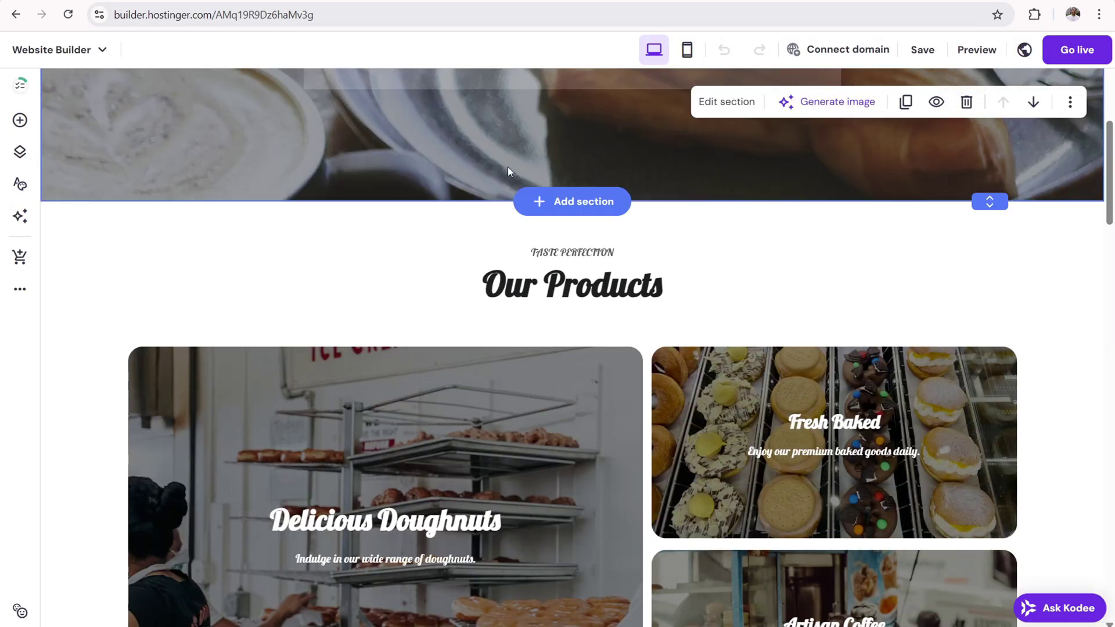
click(558, 203)
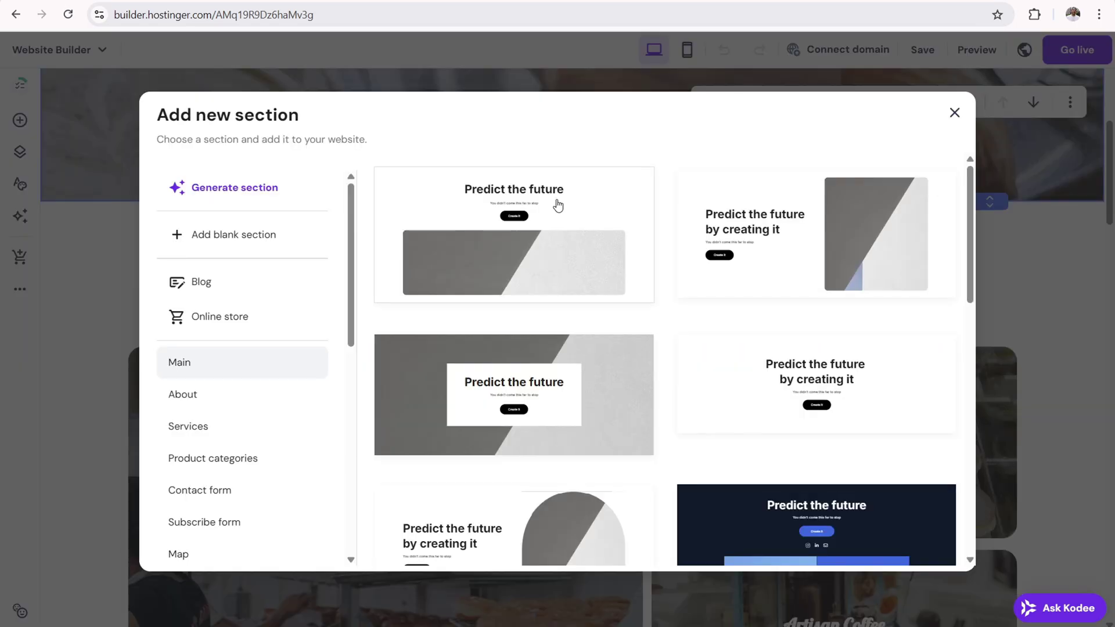
drag(348, 192, 348, 279)
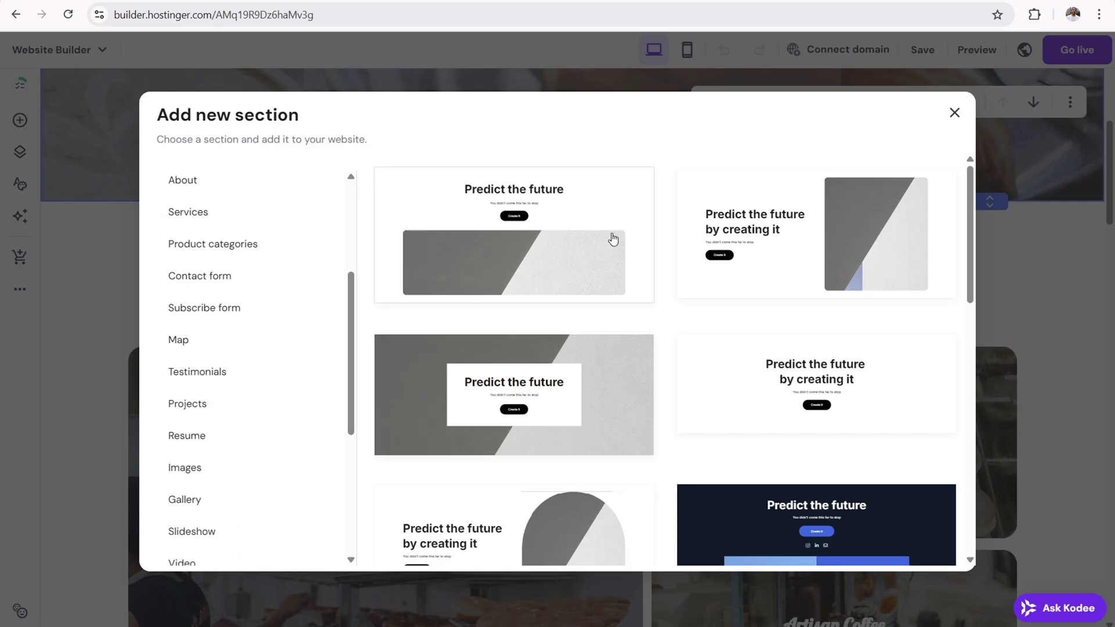
click(813, 371)
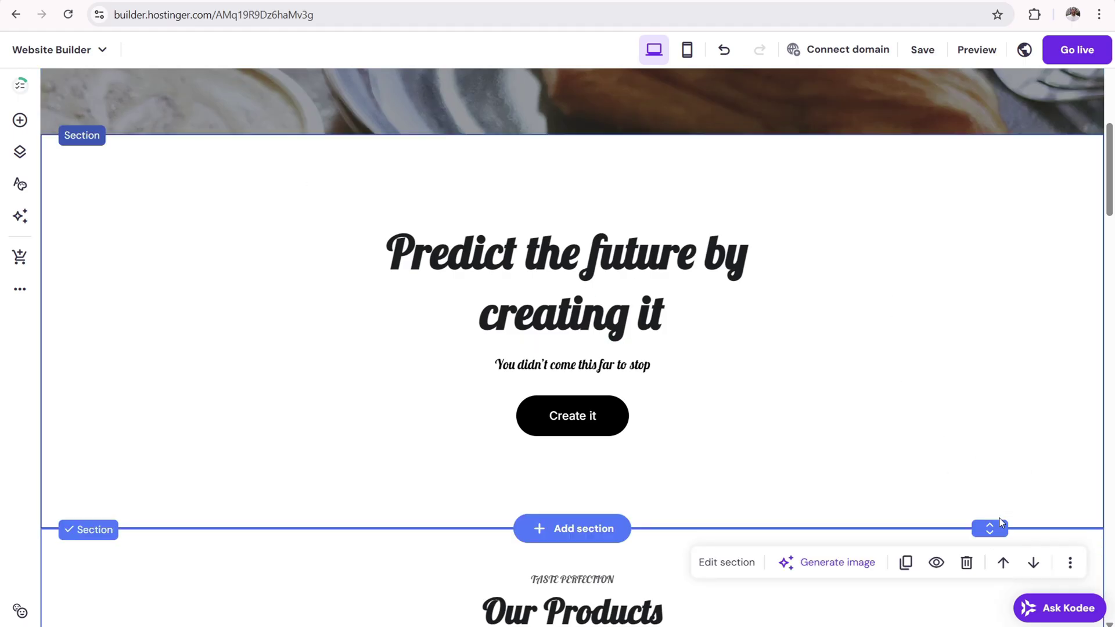
Step: Move the Our Products section and the new "Predict the future" section down below the product list
click(1033, 563)
scroll(896, 343, down, 5)
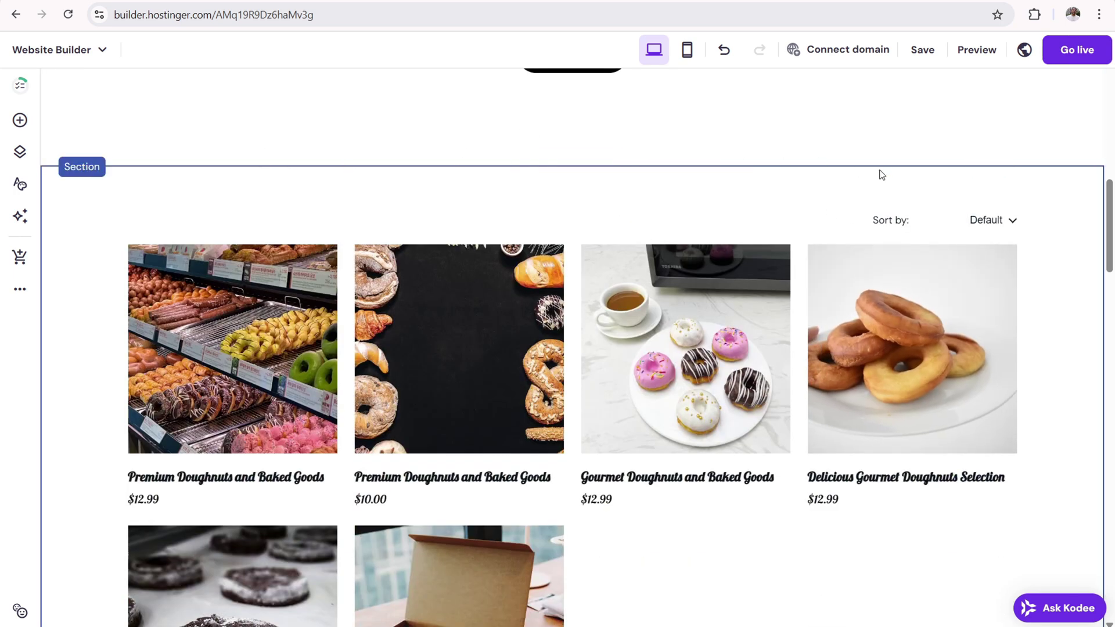
mouse_move(989, 166)
mouse_down()
mouse_move(988, 240)
mouse_move(989, 169)
mouse_up()
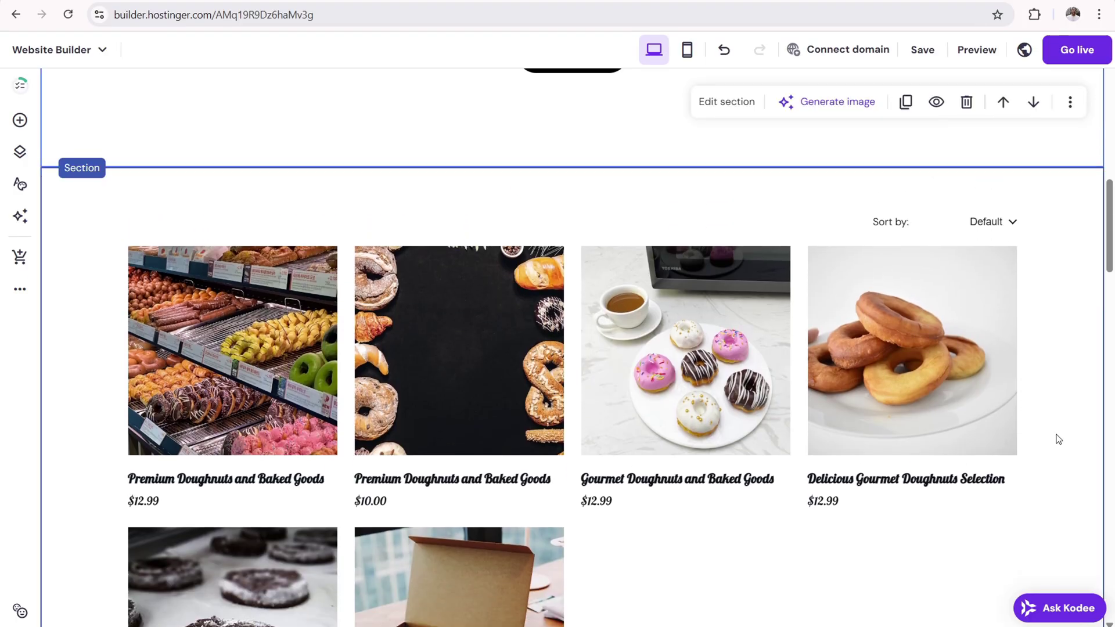
click(1032, 102)
drag(1113, 328, 1112, 158)
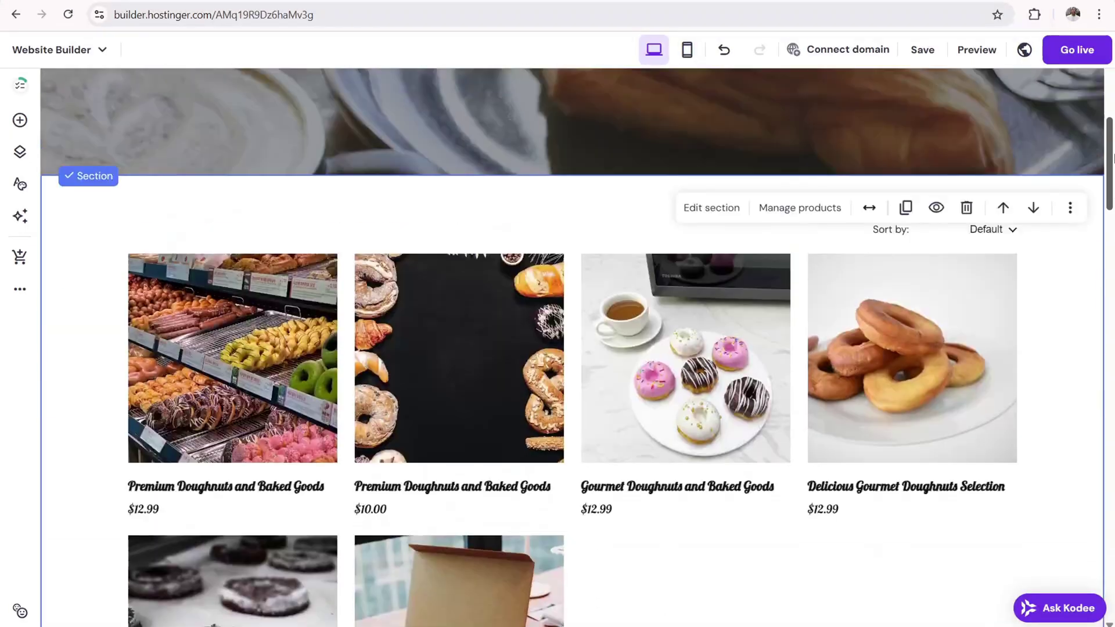
scroll(549, 170, up, 6)
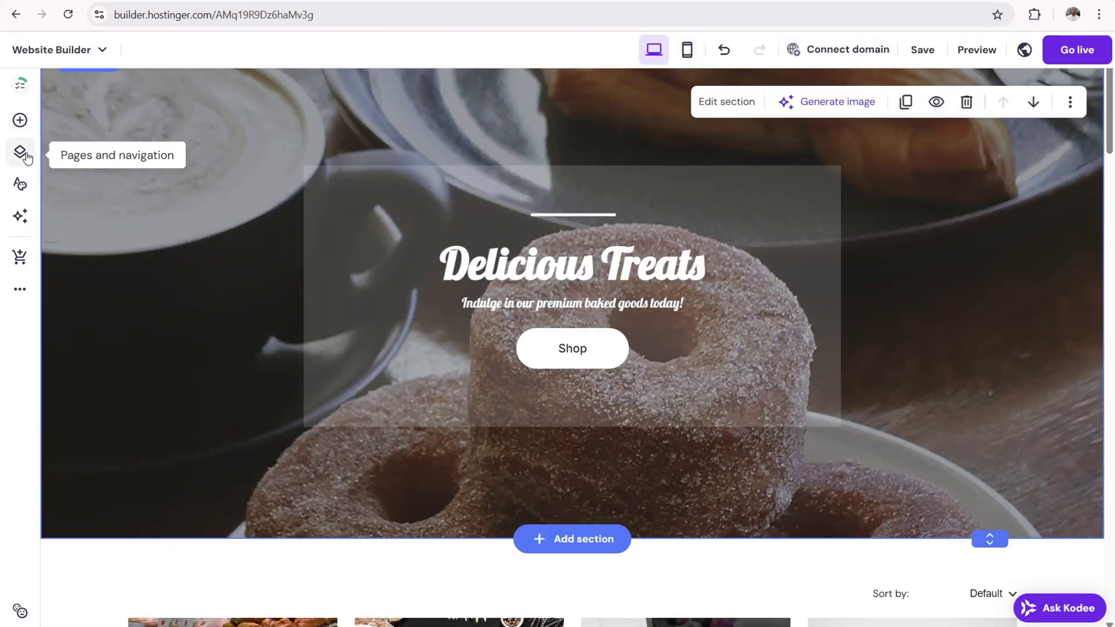
Step: View the website styles and generate an AI section described as "Create a welcome section explaining the site, have an image on the right hand side."
click(22, 194)
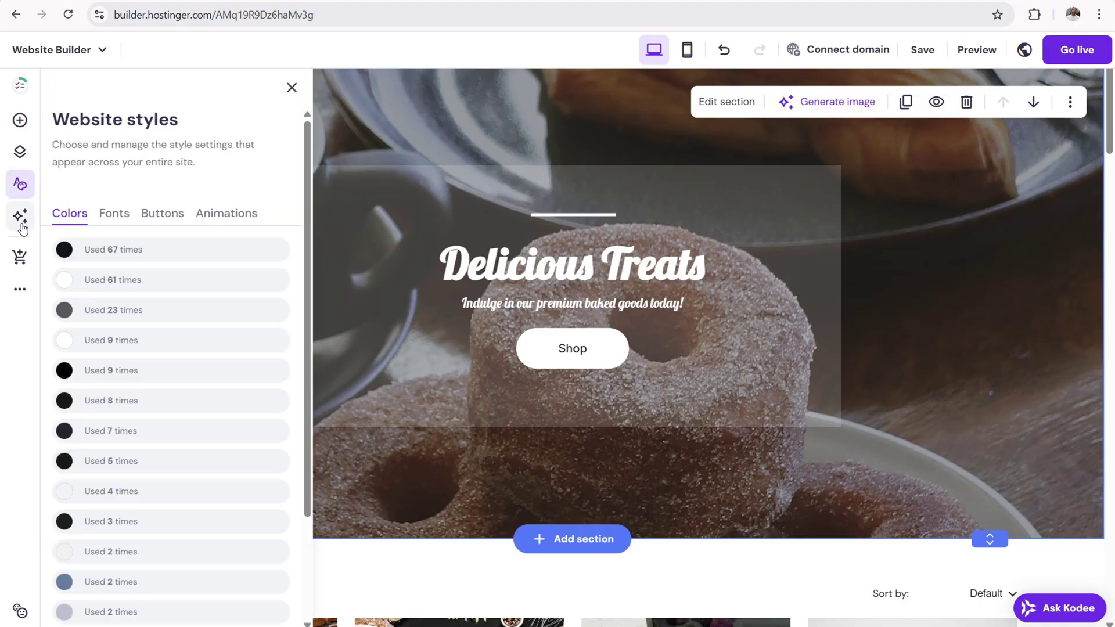
click(21, 217)
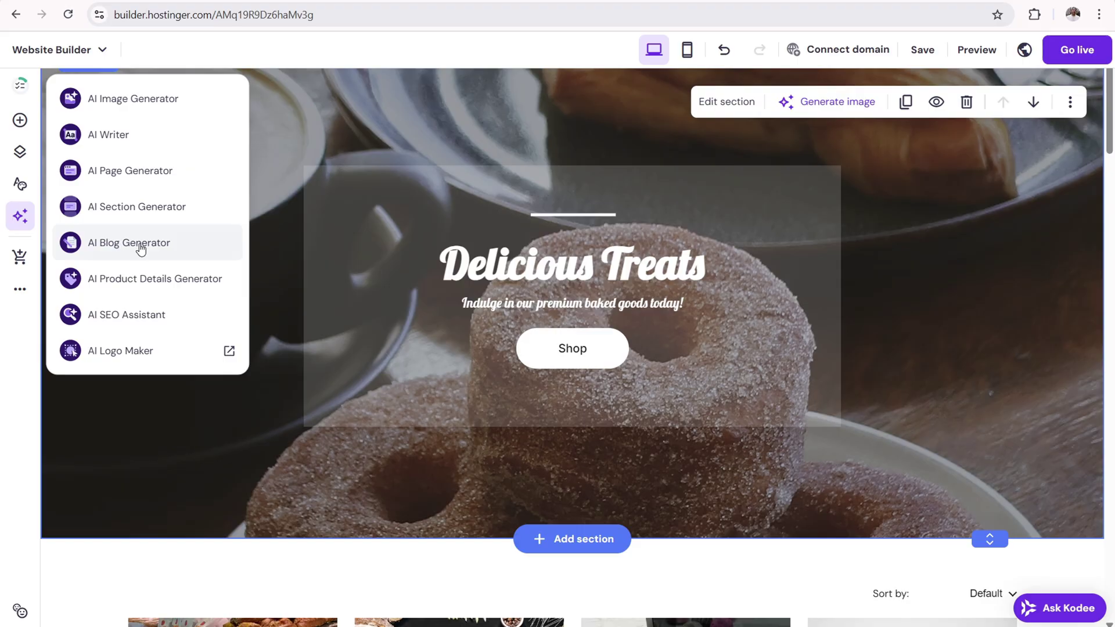
click(129, 215)
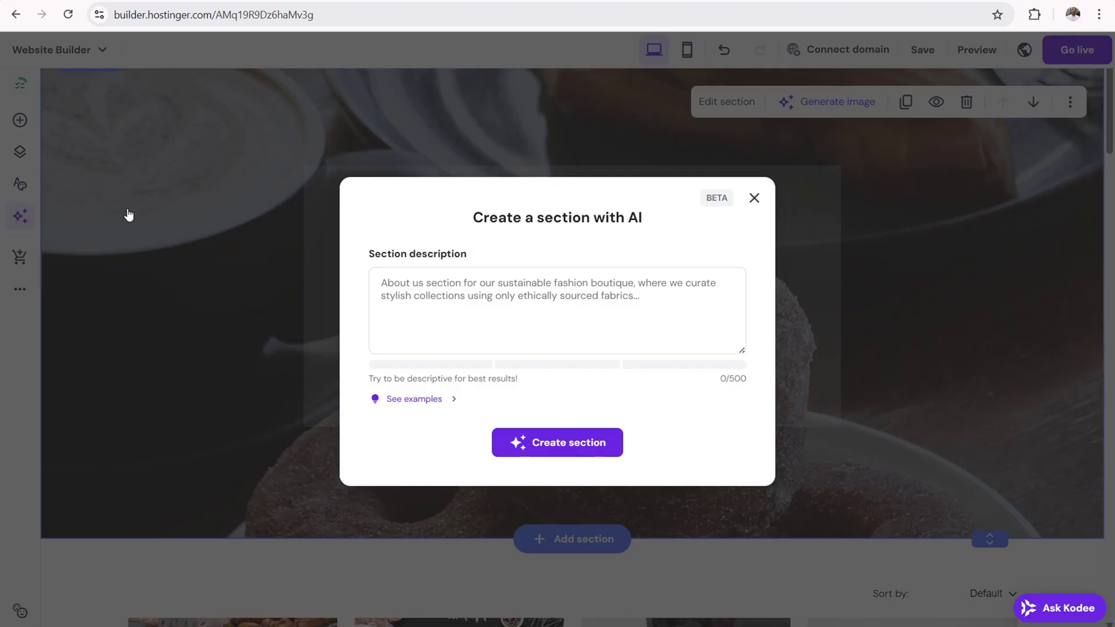
click(434, 292)
text(Create a welcome section explaining the site, have an image on the right hand side.)
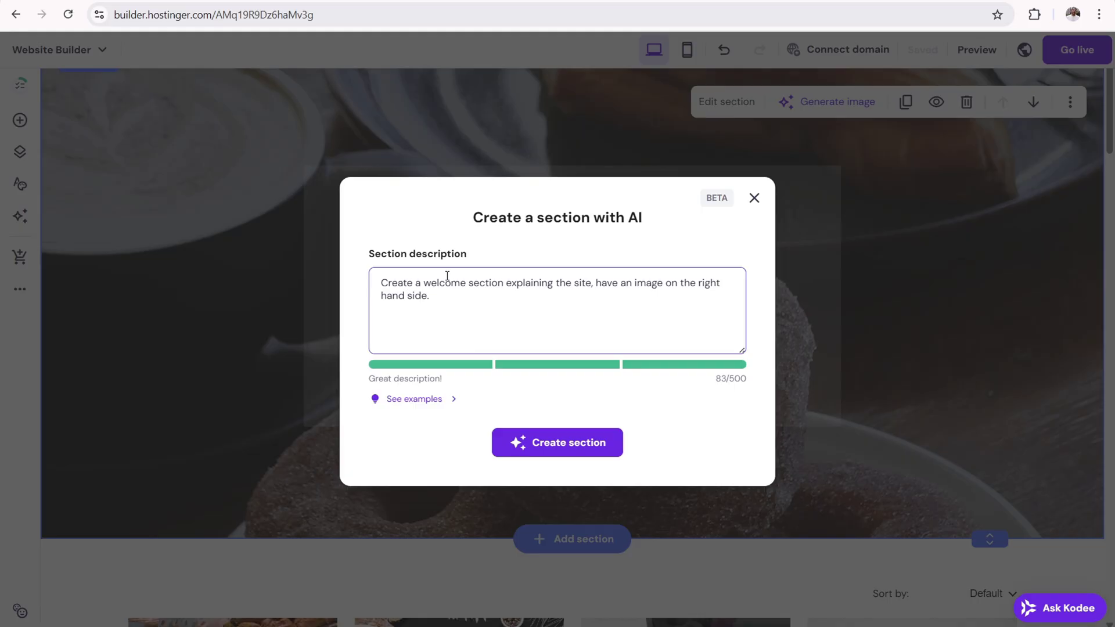
click(554, 450)
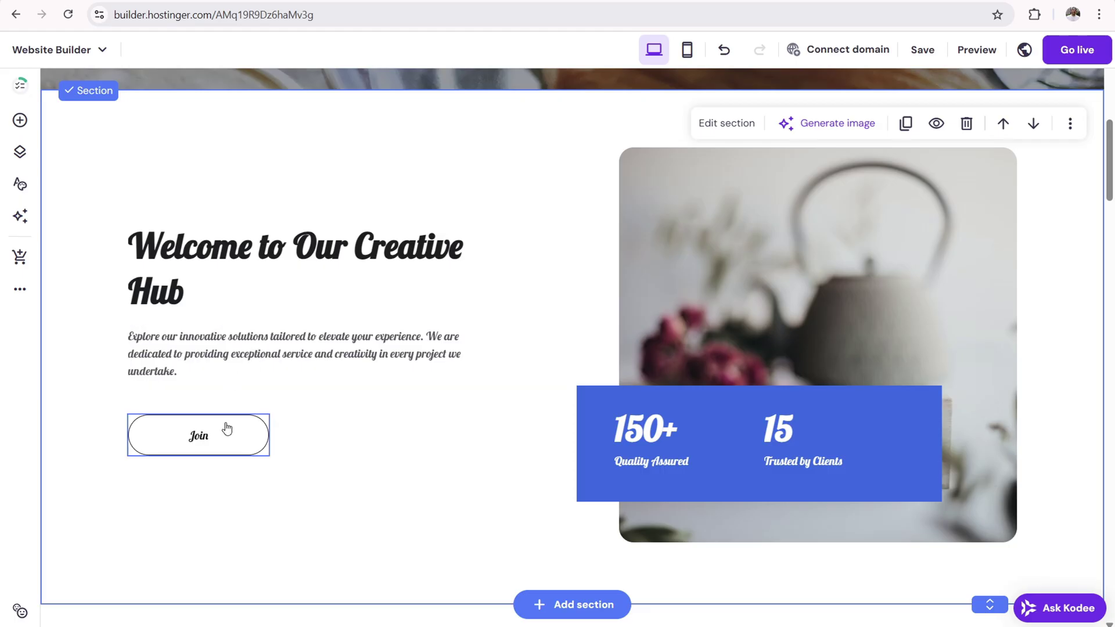
Step: Replace the welcome section's teapot image with the second AI image generated from "premium doughnuts and coffee in a bakery"
click(846, 312)
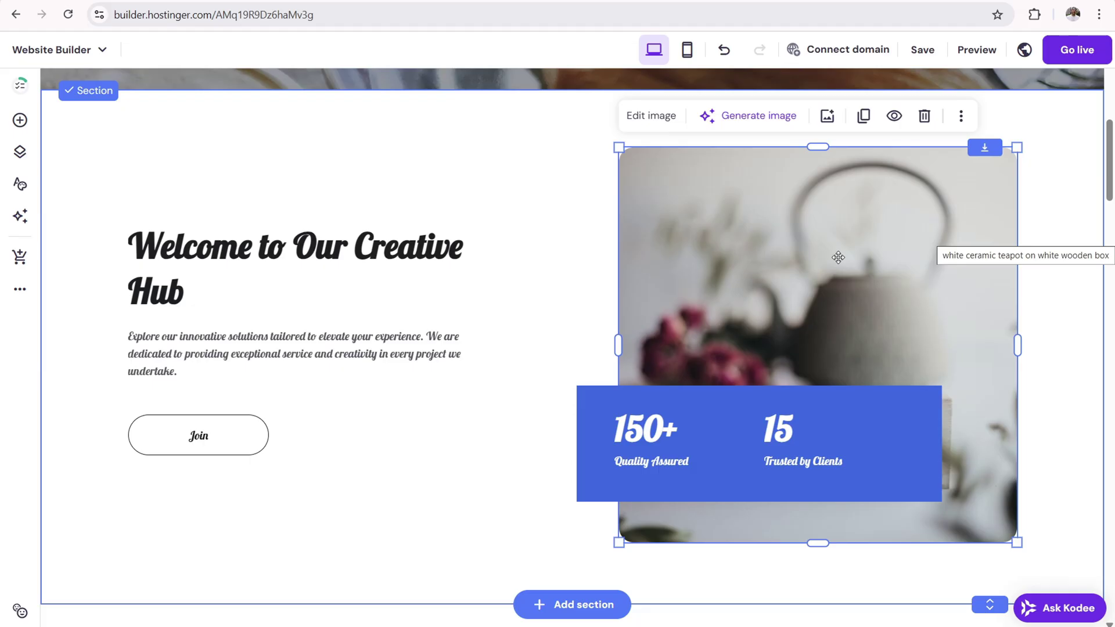
click(746, 119)
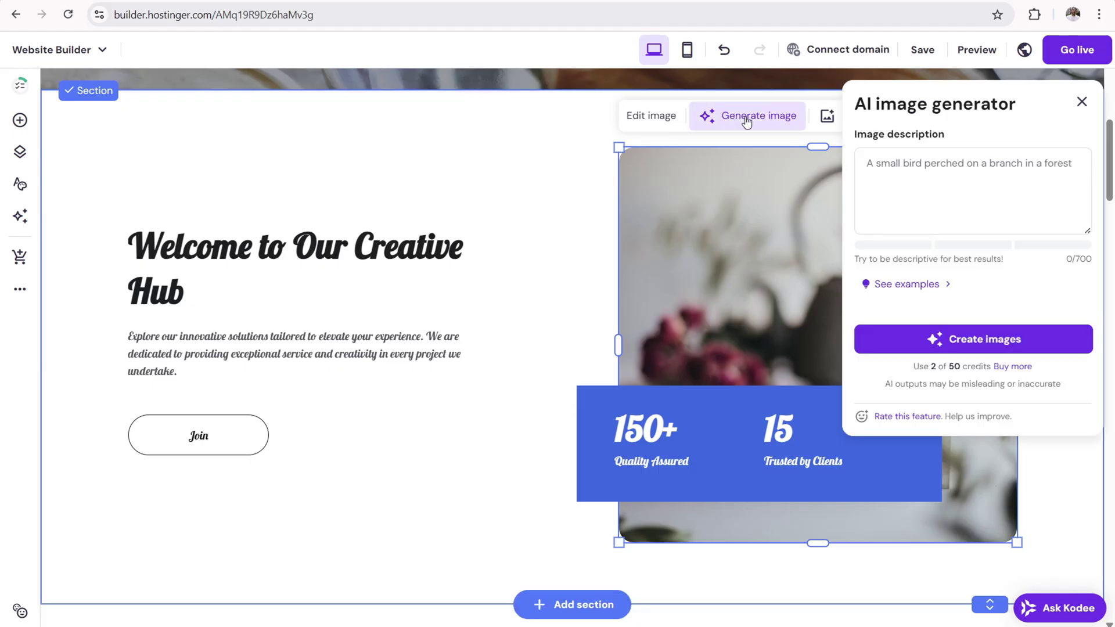
click(938, 185)
text(premium doughnuts and coffee in a bakery)
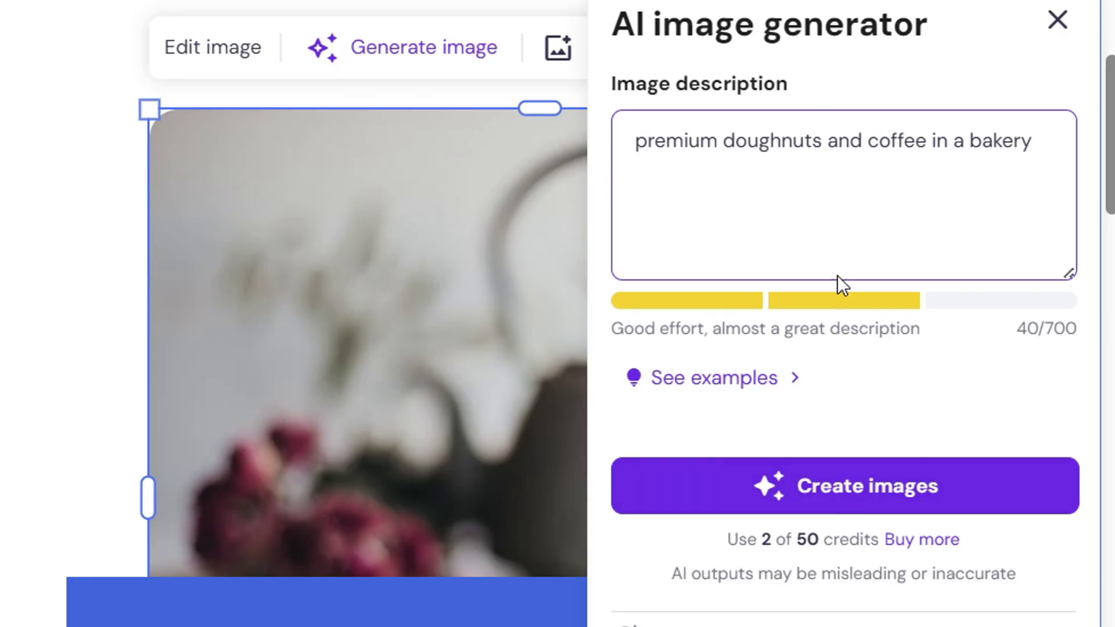
click(840, 487)
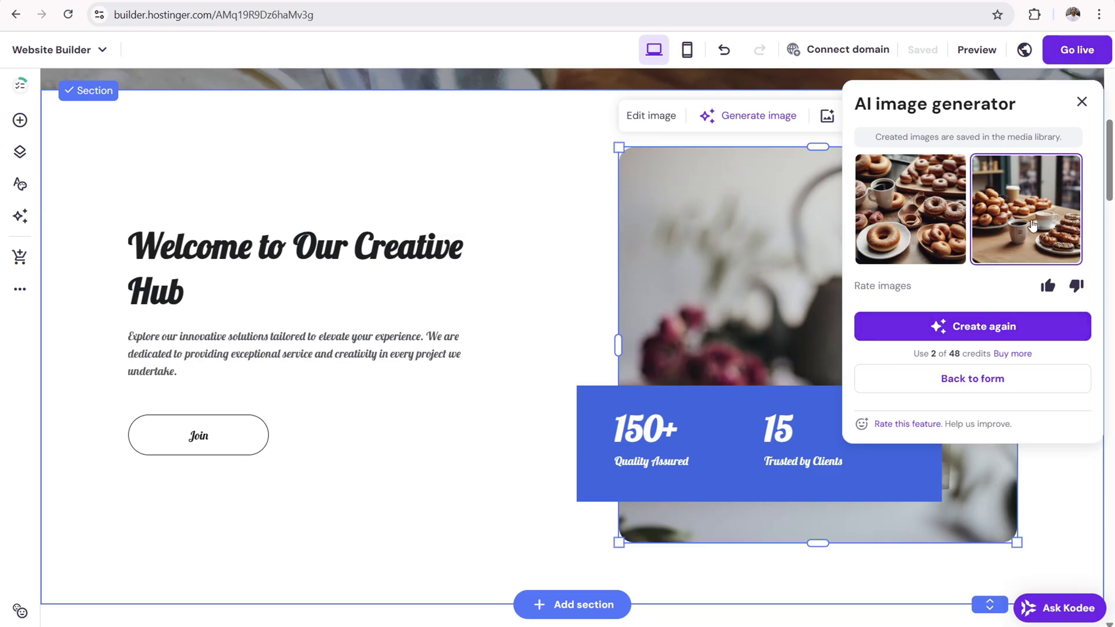
click(1031, 224)
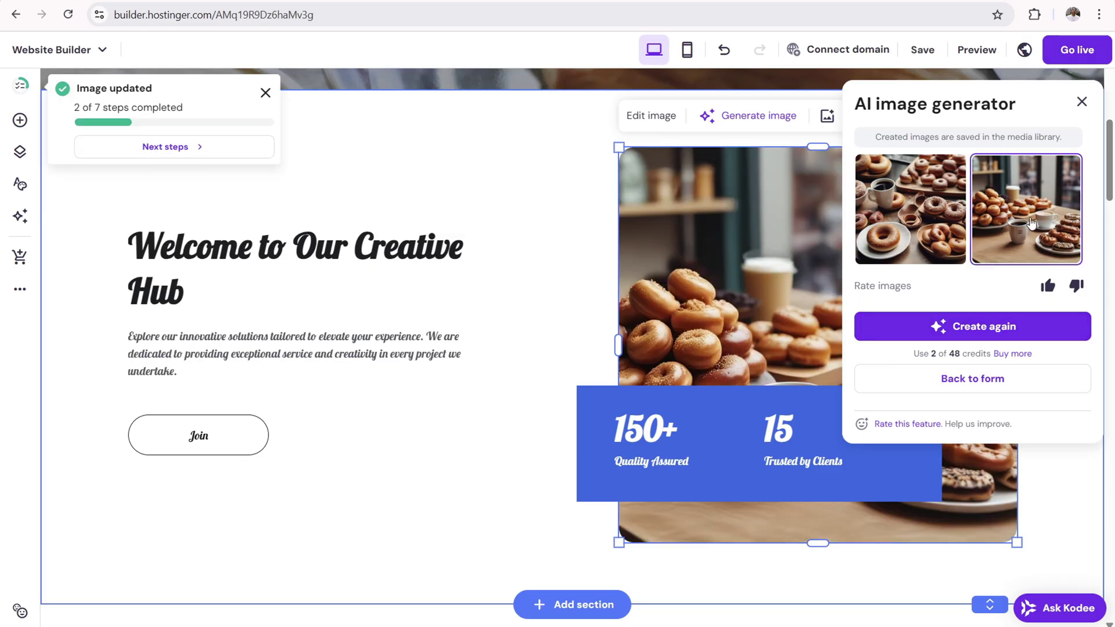
click(1082, 103)
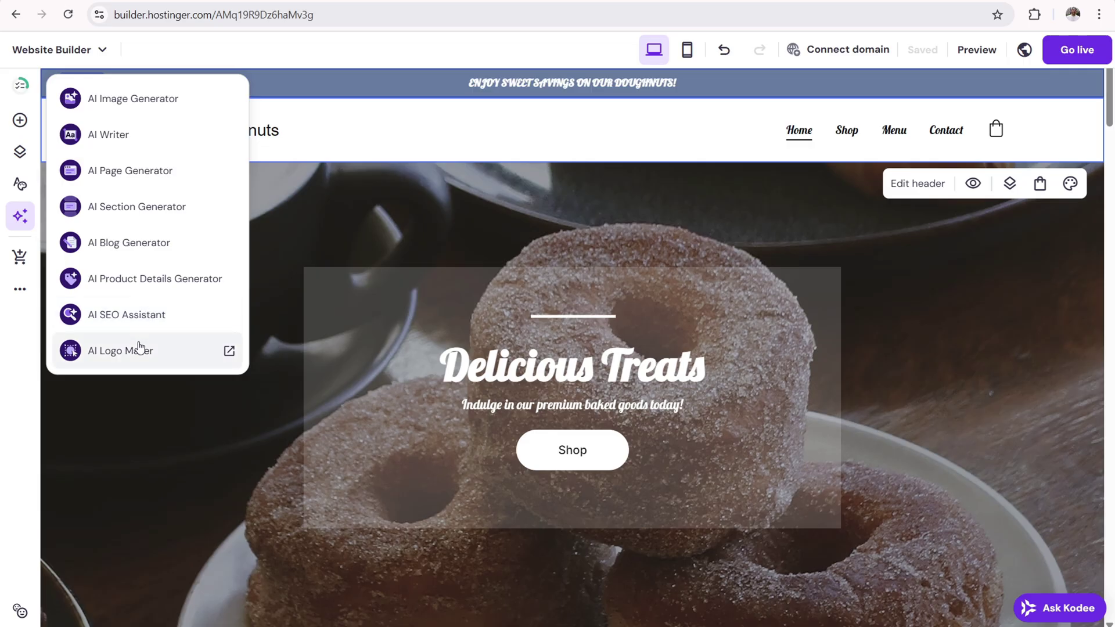
Step: Generate a page with AI from the description "Create an about page for my bakery where we sell doughnuts and coffee"
click(149, 171)
click(480, 285)
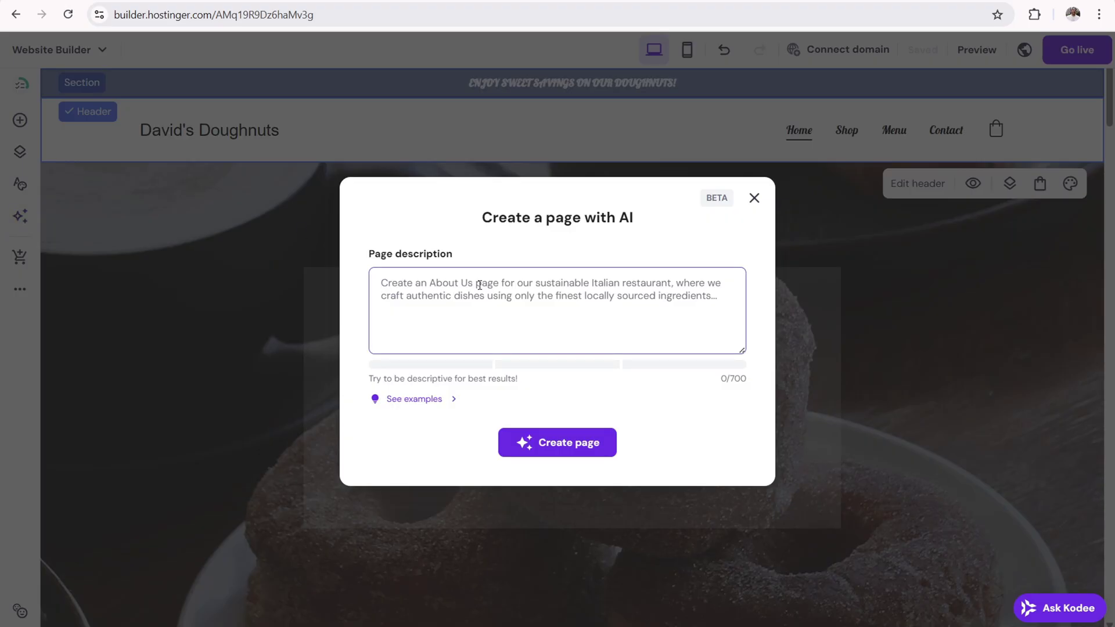
text(Create andabout page fo)
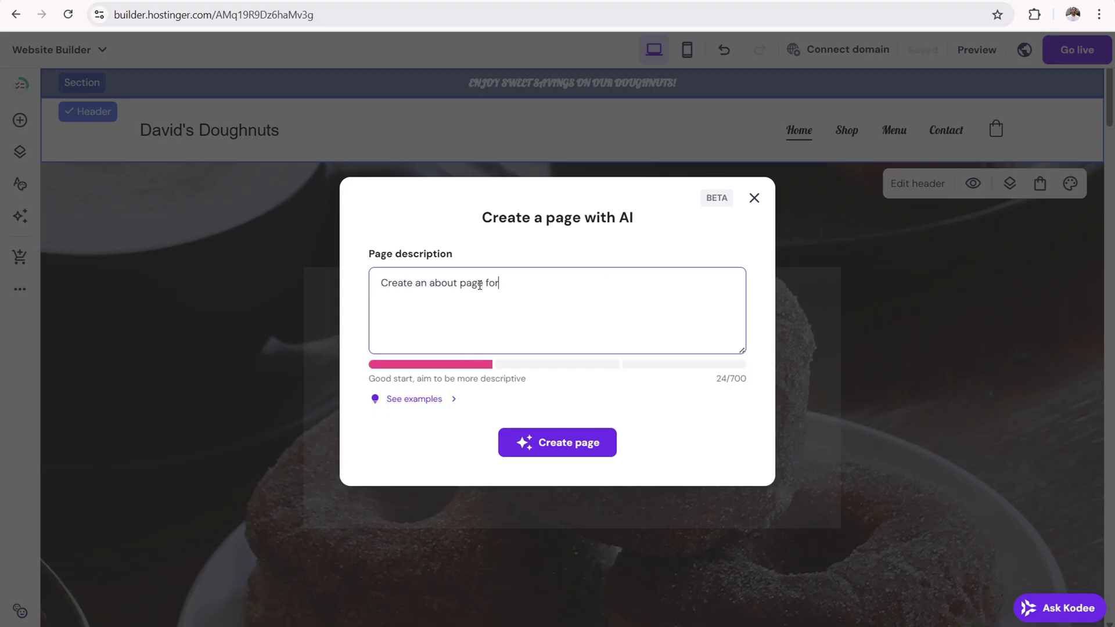
text(r my bakery where we sell dough)
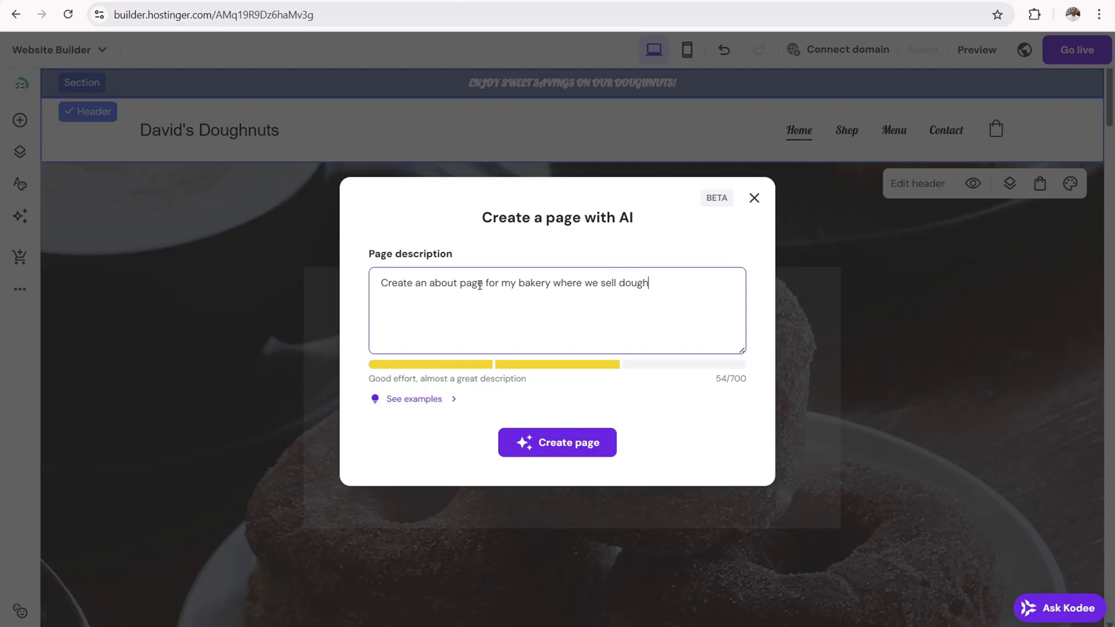
text(nuts and coo)
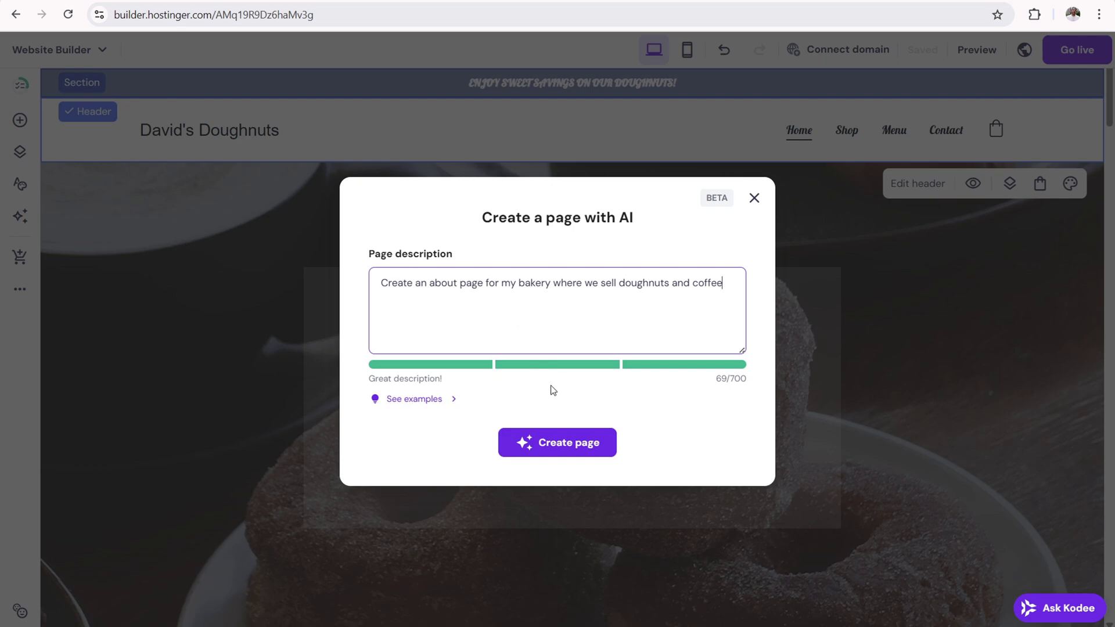
click(560, 446)
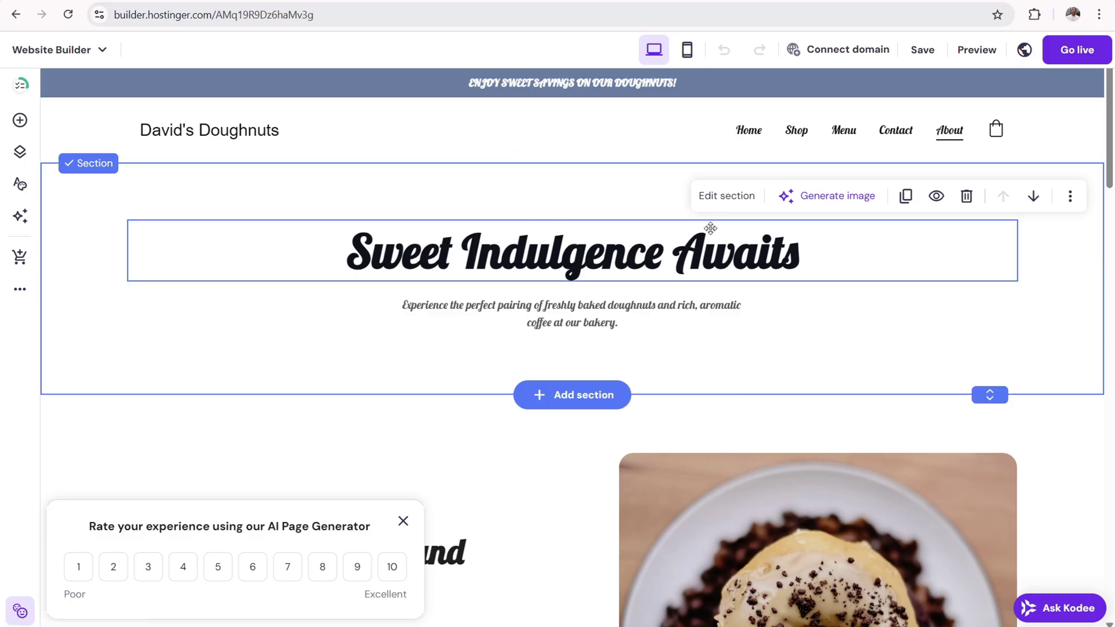
mouse_move(1114, 142)
mouse_down()
mouse_move(1113, 581)
mouse_move(1114, 140)
mouse_up()
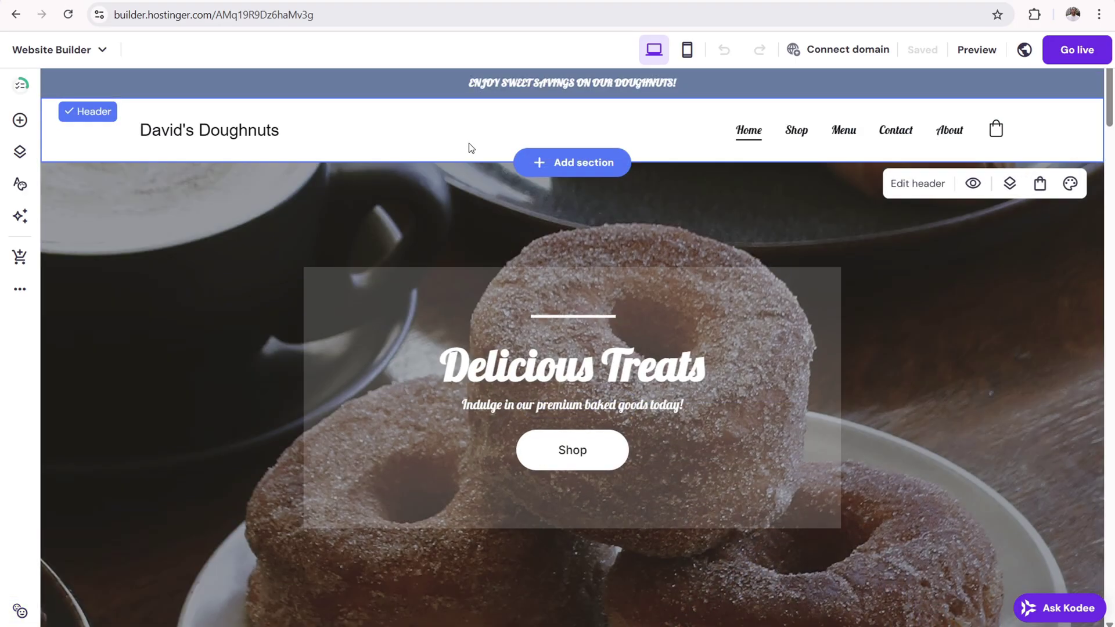
Step: From the header's logo settings, open the AI logo maker and generate logos for "David's Doughnuts" in the Modern style
click(17, 228)
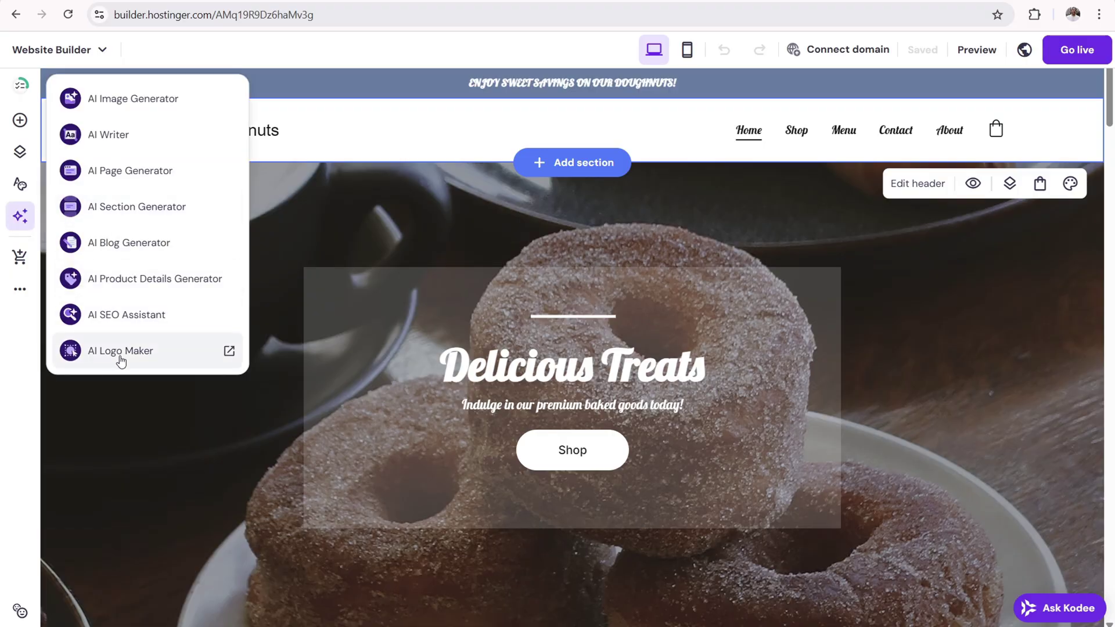
click(264, 136)
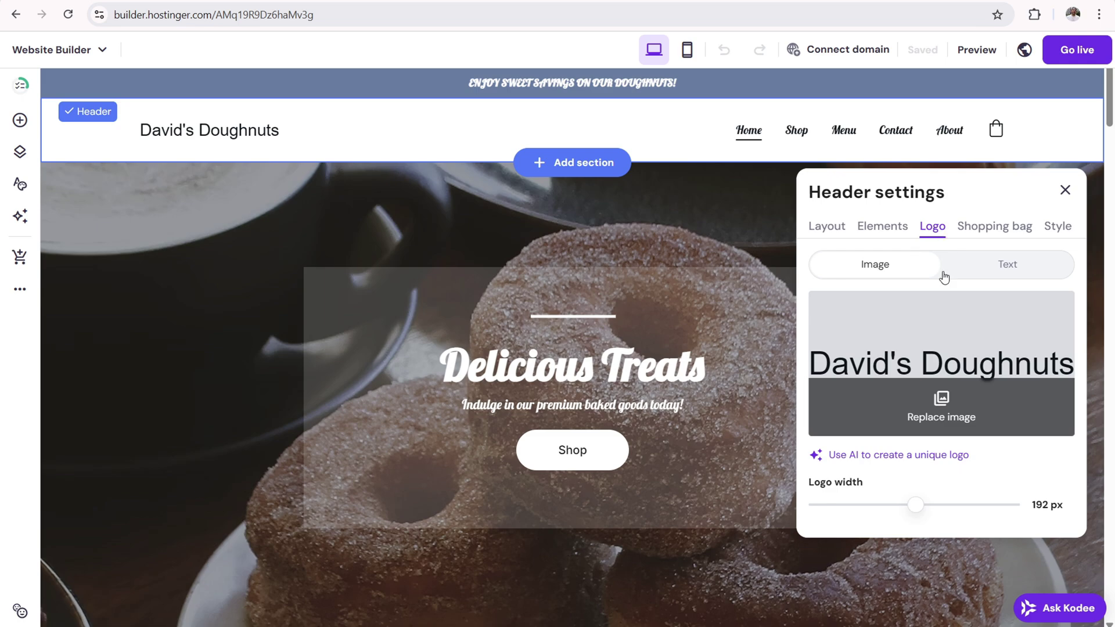
click(875, 459)
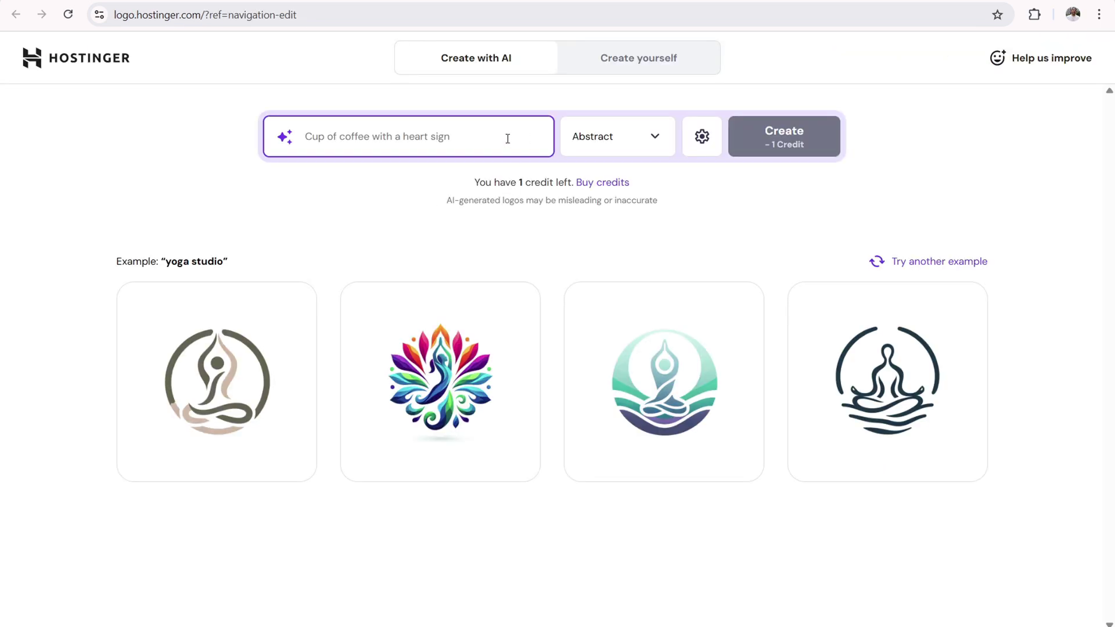
click(628, 137)
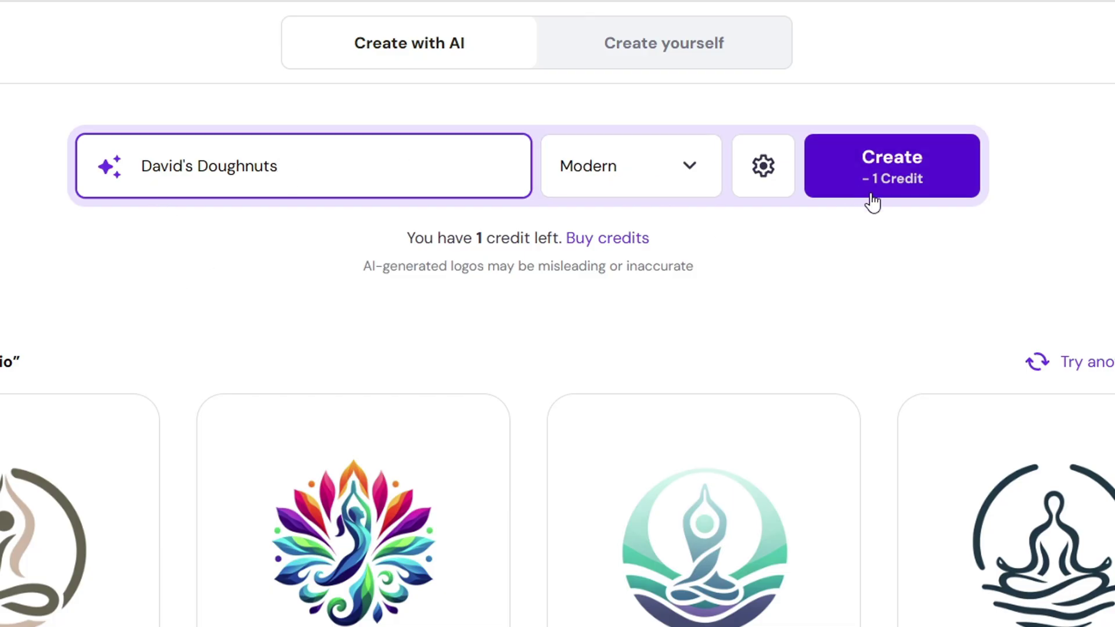
click(899, 173)
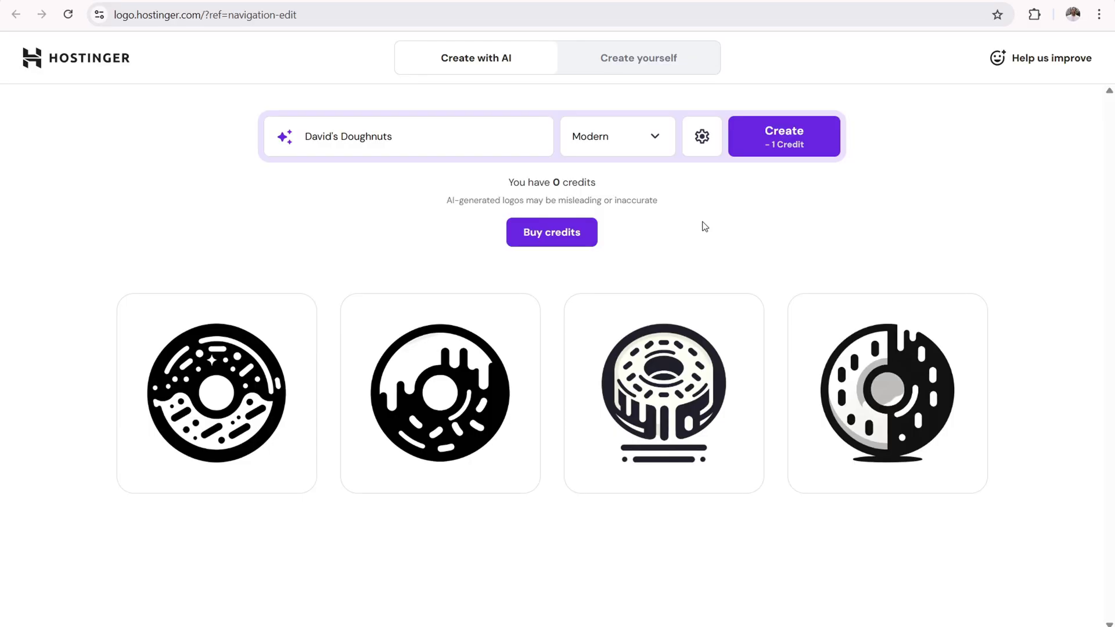
Step: Open the third generated logo, the layered doughnut, for editing and add the name "David's Doughnuts" to it
mouse_move(680, 376)
mouse_move(703, 417)
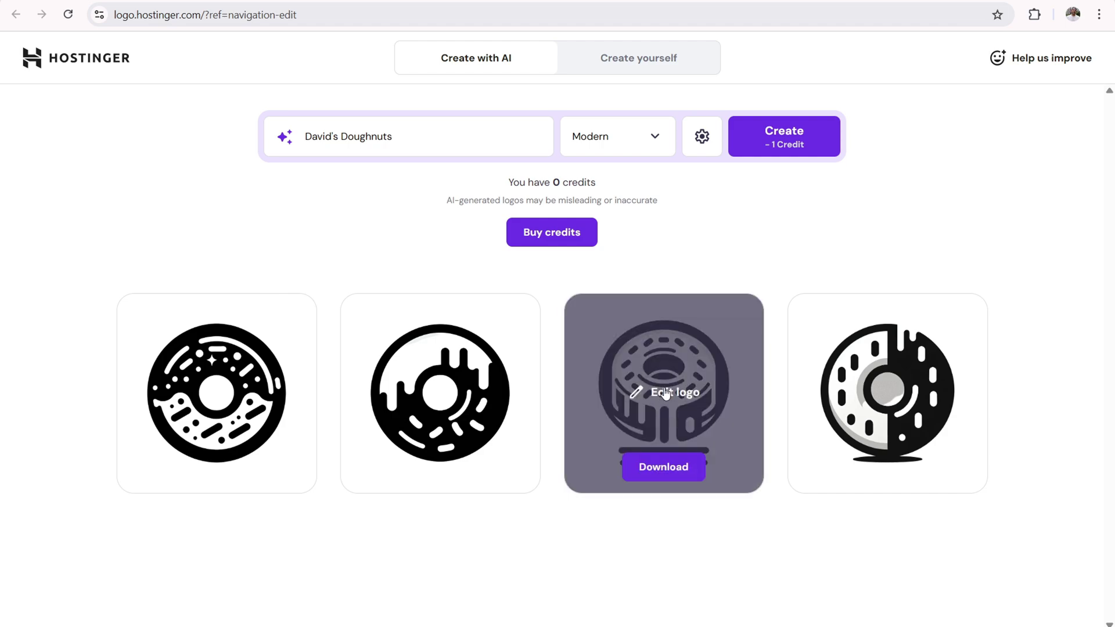
click(663, 391)
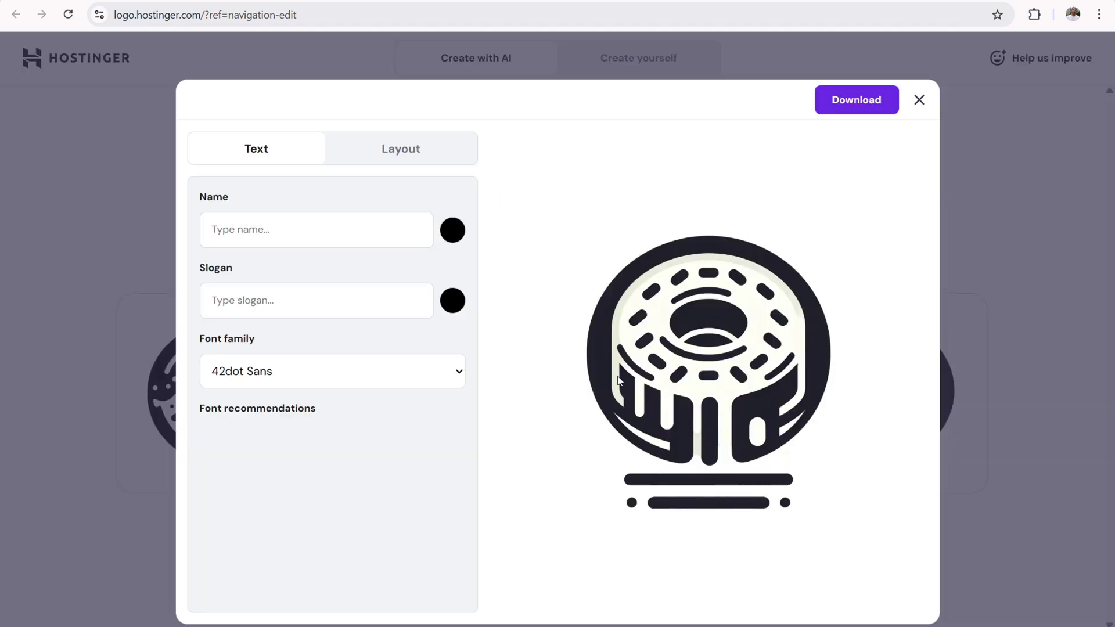
click(287, 229)
text(Dav)
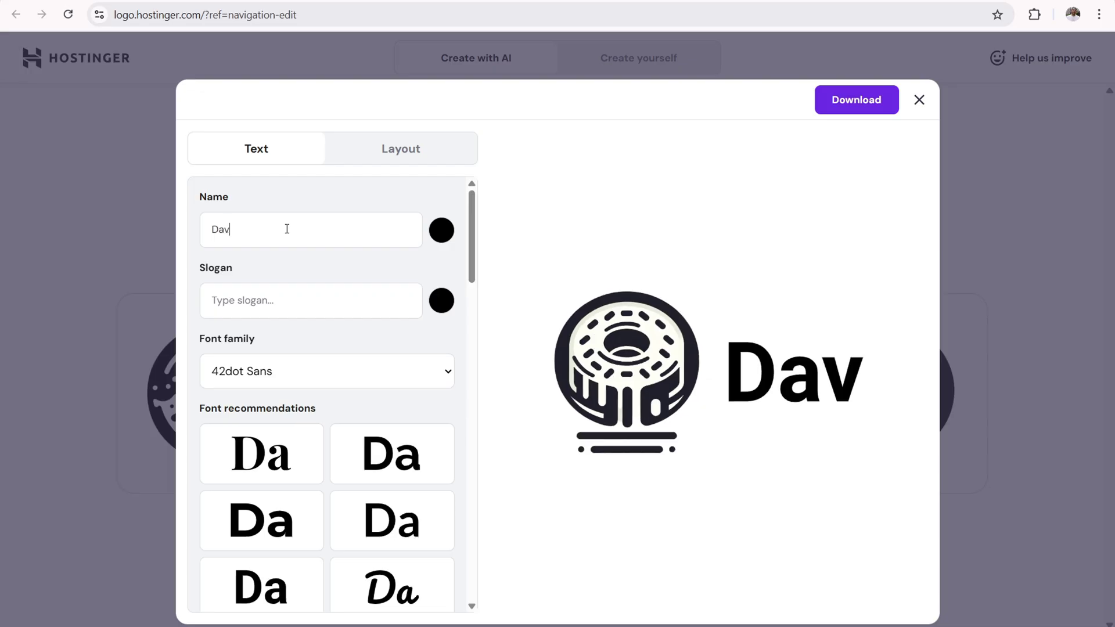
text(id's Do)
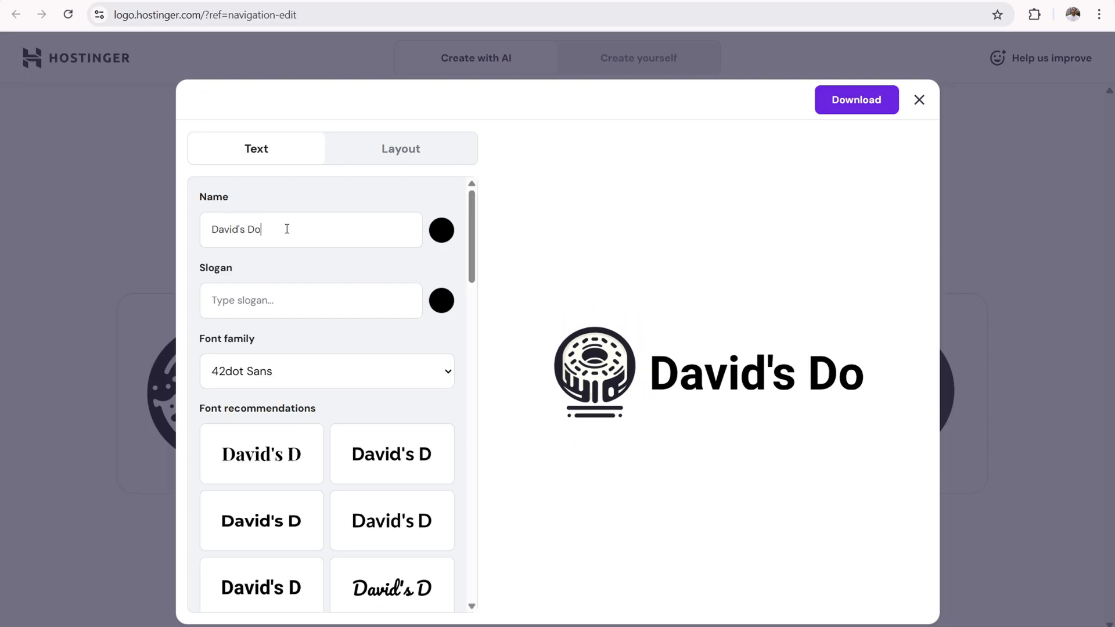
text(ughnuts)
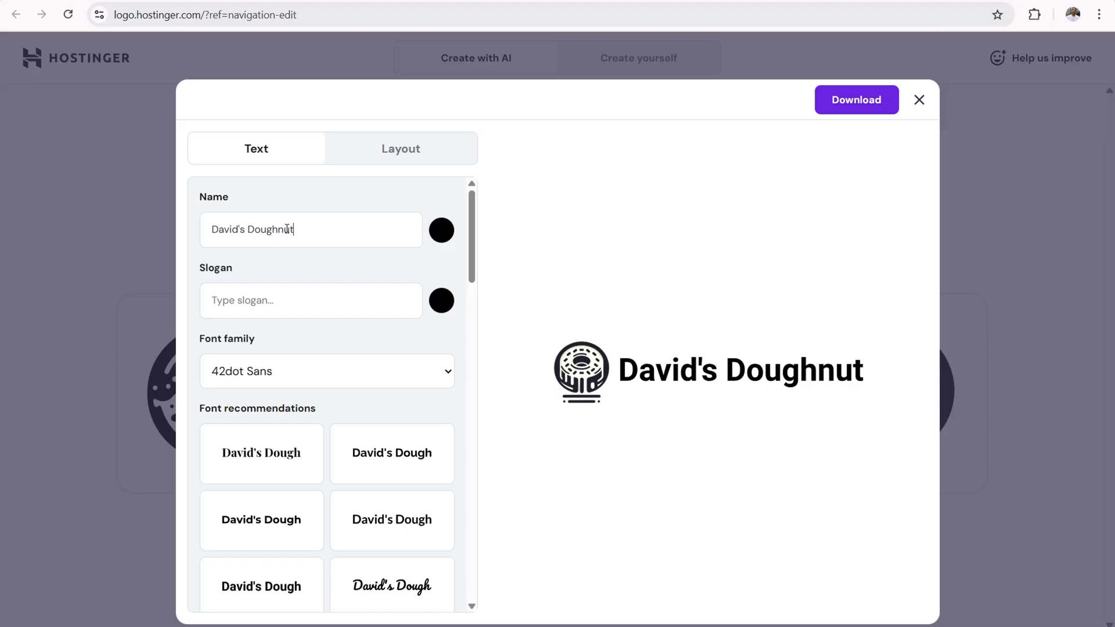
Step: Try several recommended fonts on the logo's name, including Montserrat, choose the bold rounded sans-serif one, and download the logo
click(256, 527)
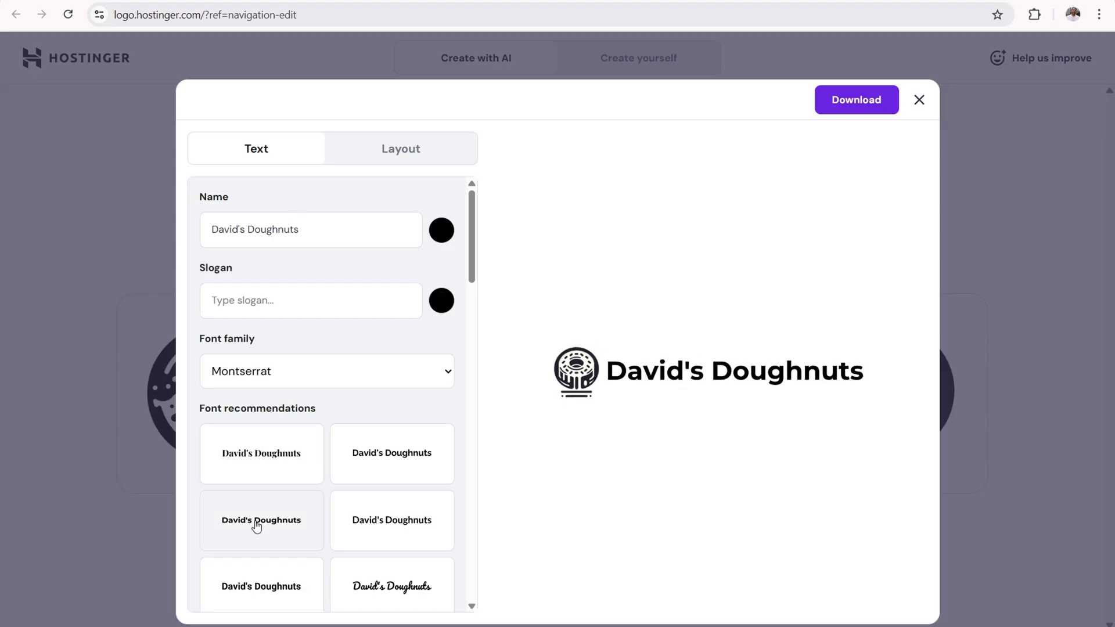
scroll(337, 479, down, 3)
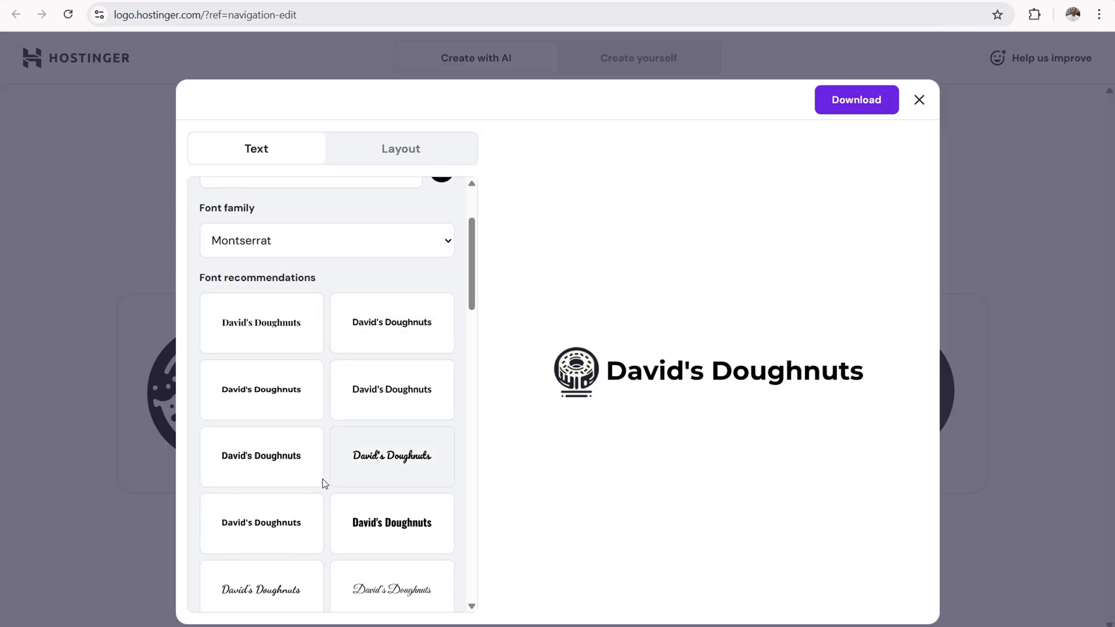
click(383, 522)
scroll(386, 458, down, 3)
click(389, 422)
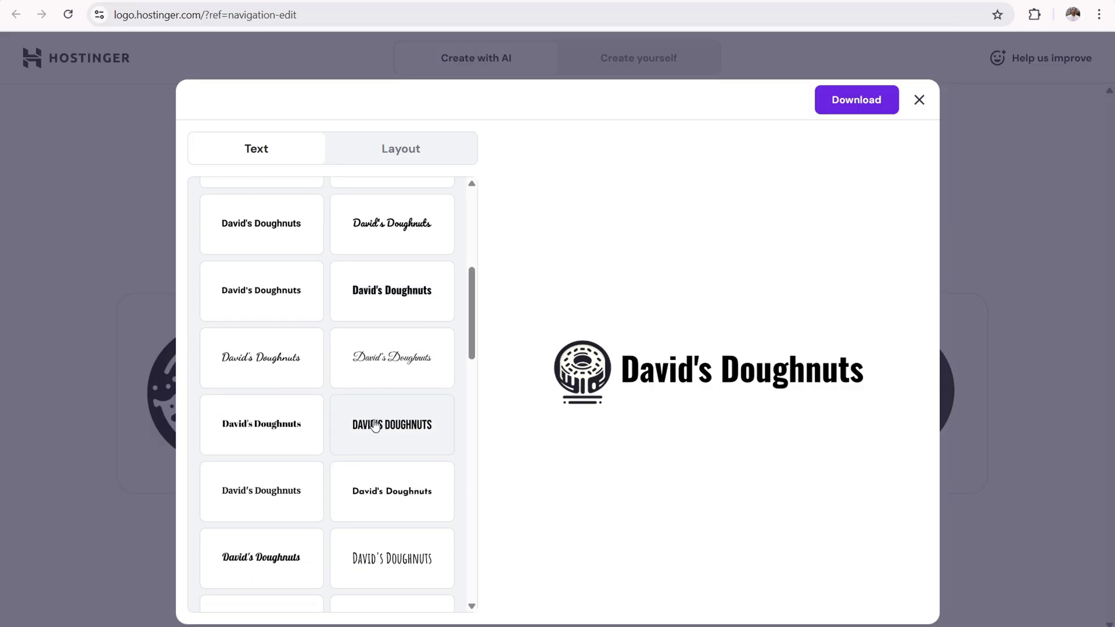
scroll(343, 427, down, 4)
scroll(347, 424, down, 2)
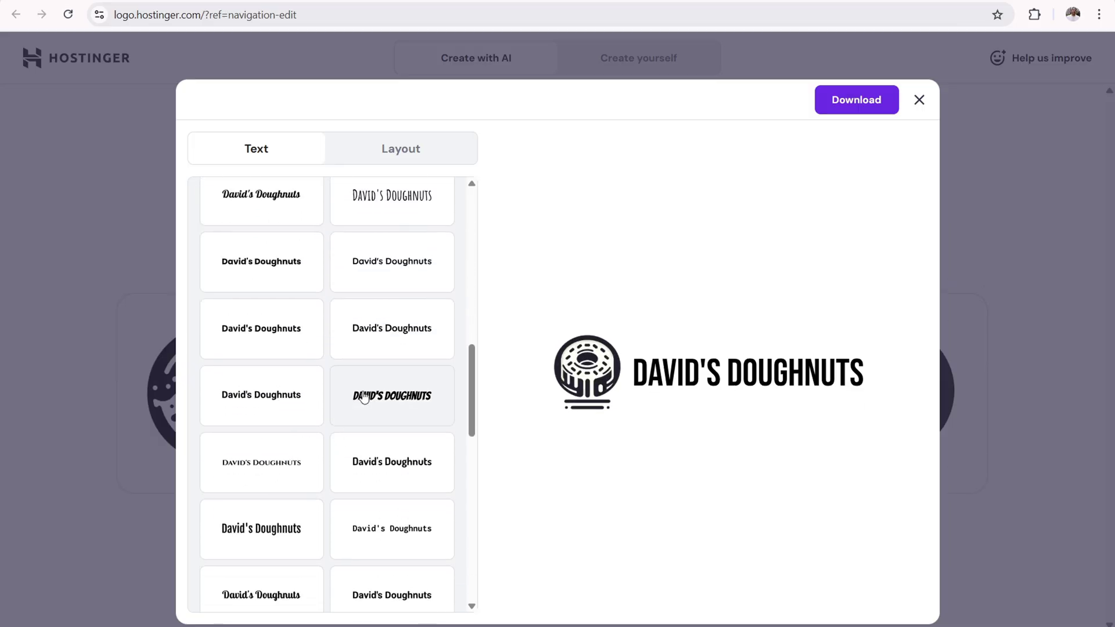
click(249, 323)
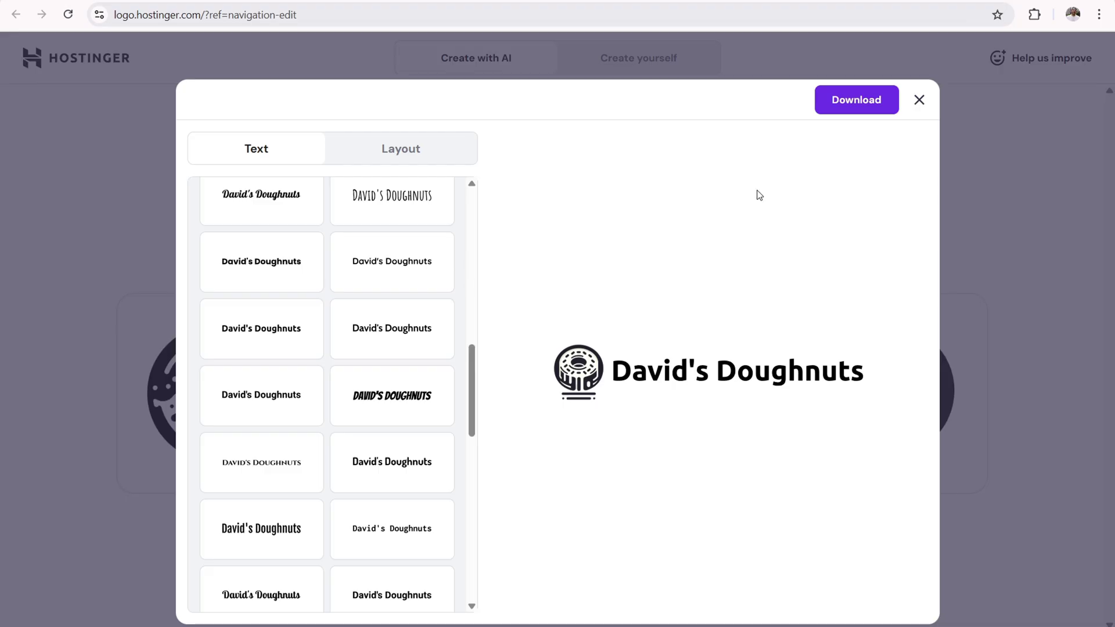
click(847, 108)
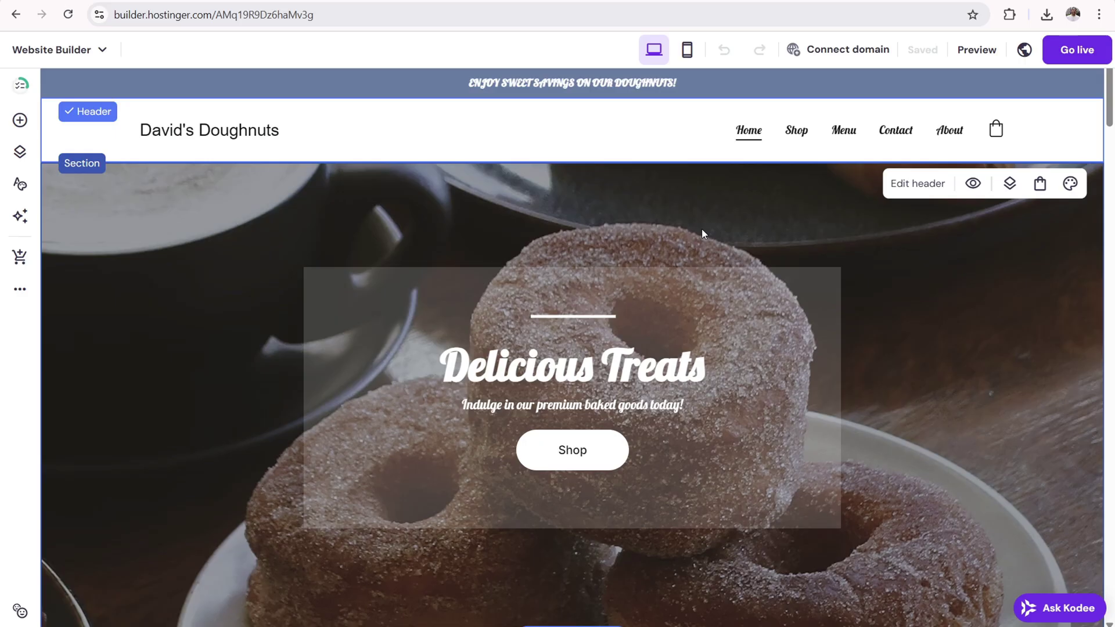
Step: Replace the website header's logo image with the downloaded doughnut logo by uploading it to the media library and selecting it
click(241, 133)
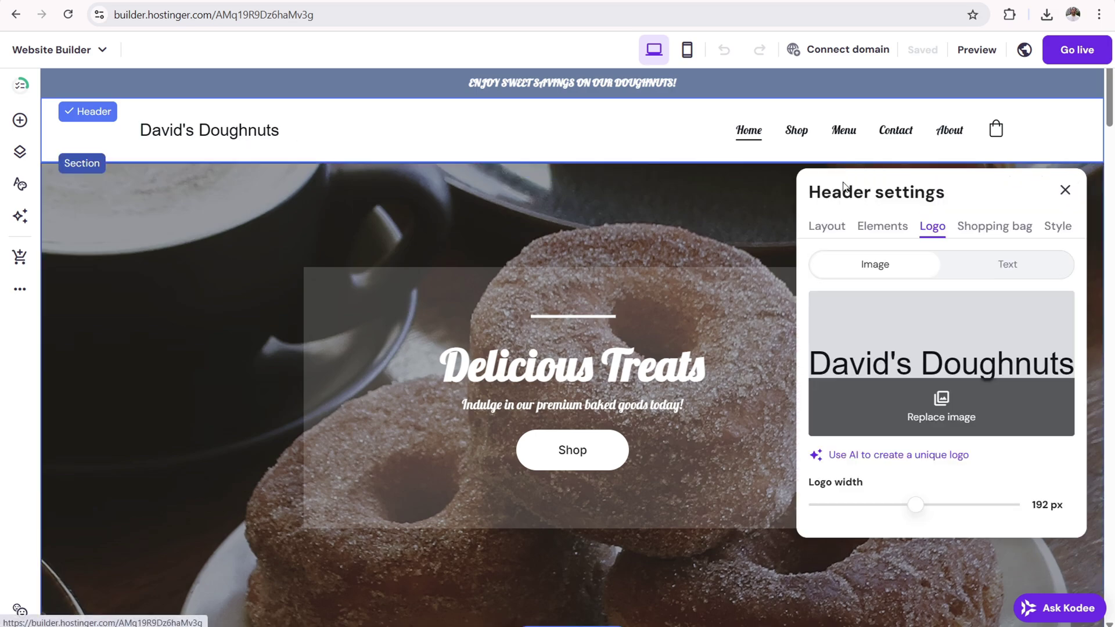
click(930, 410)
click(906, 144)
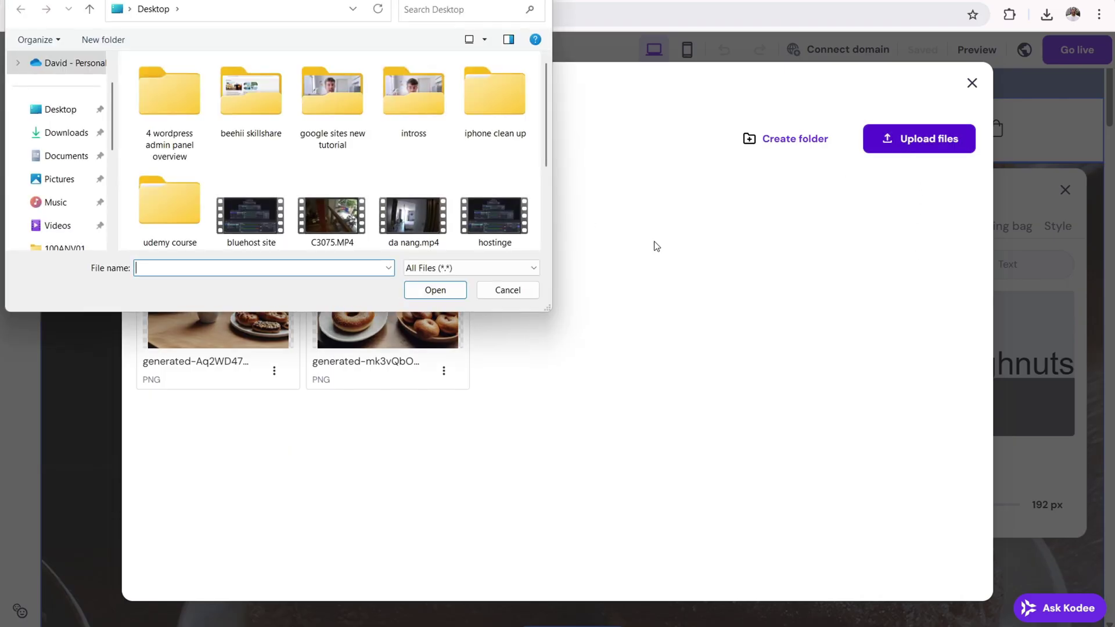
click(413, 197)
click(435, 290)
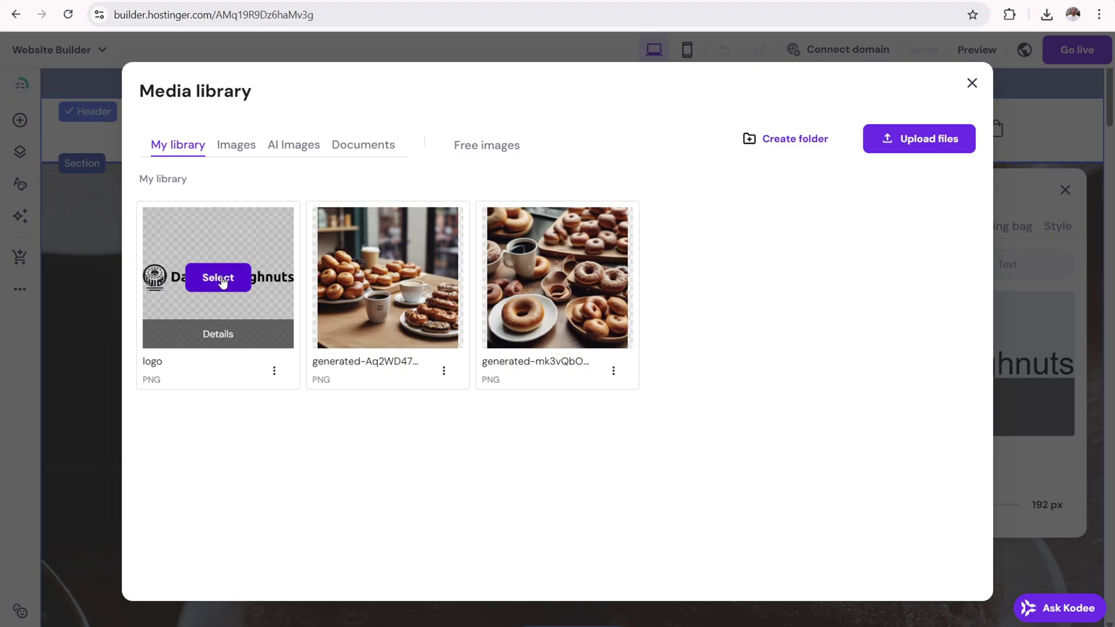
click(221, 278)
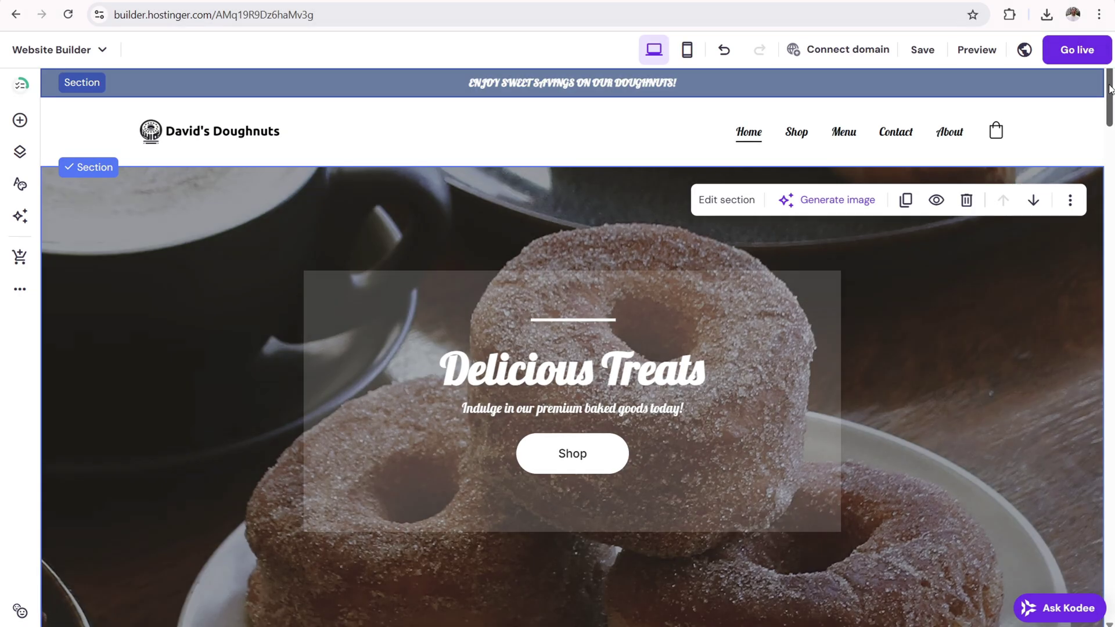
Step: Look through the home page from the header down to the product listings
scroll(572, 349, down, 2)
drag(1111, 103, 1111, 235)
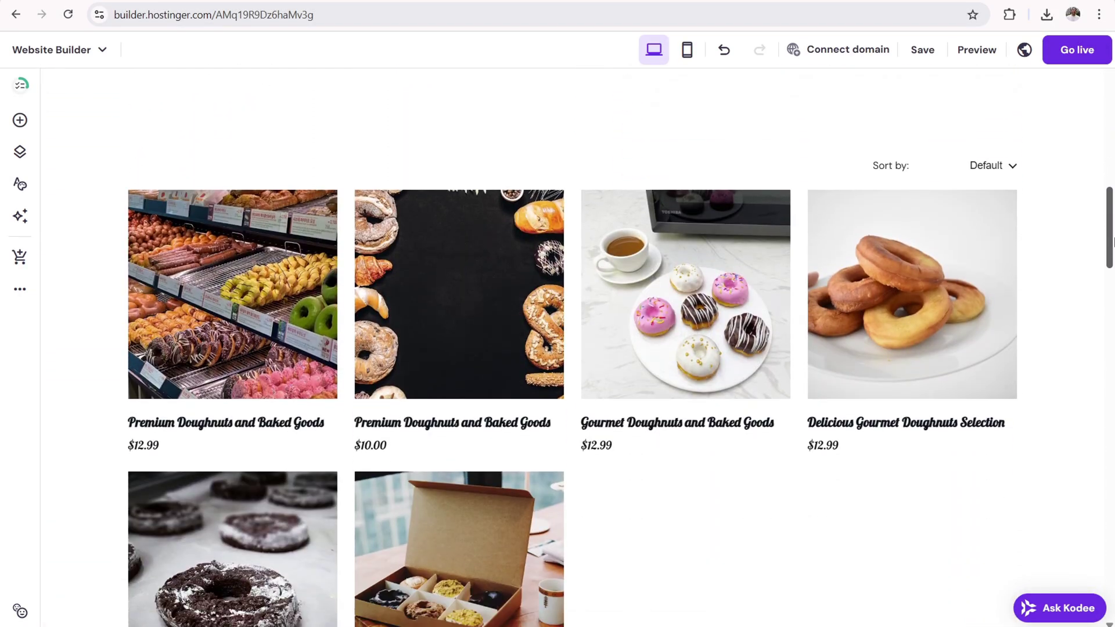